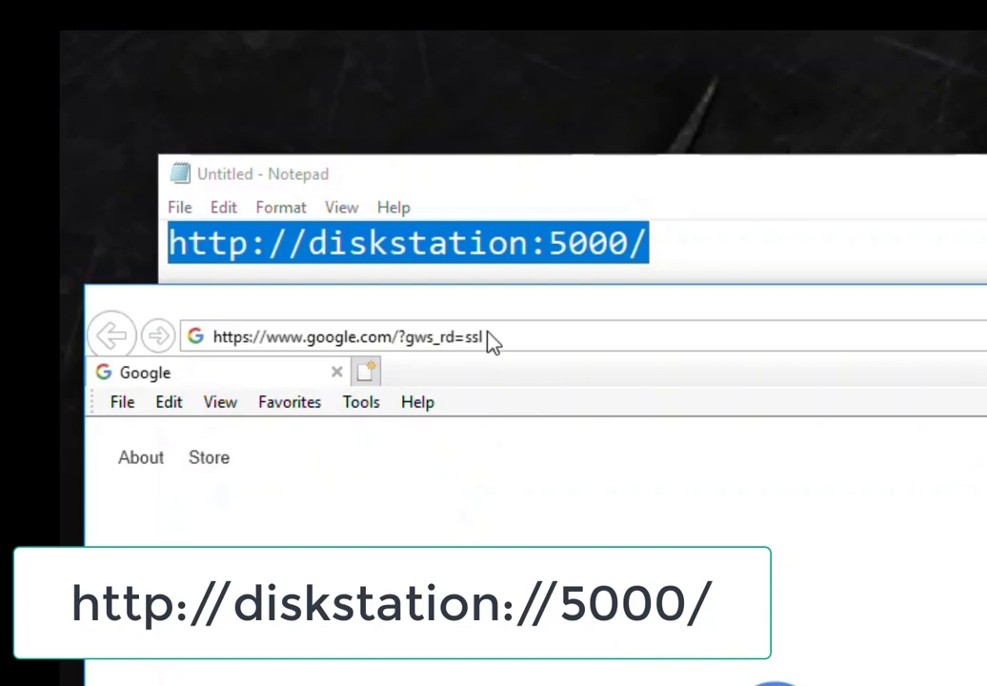
{"action": "left_click", "coordinate": [557, 338]}
{"action": "right_click", "coordinate": [560, 340]}
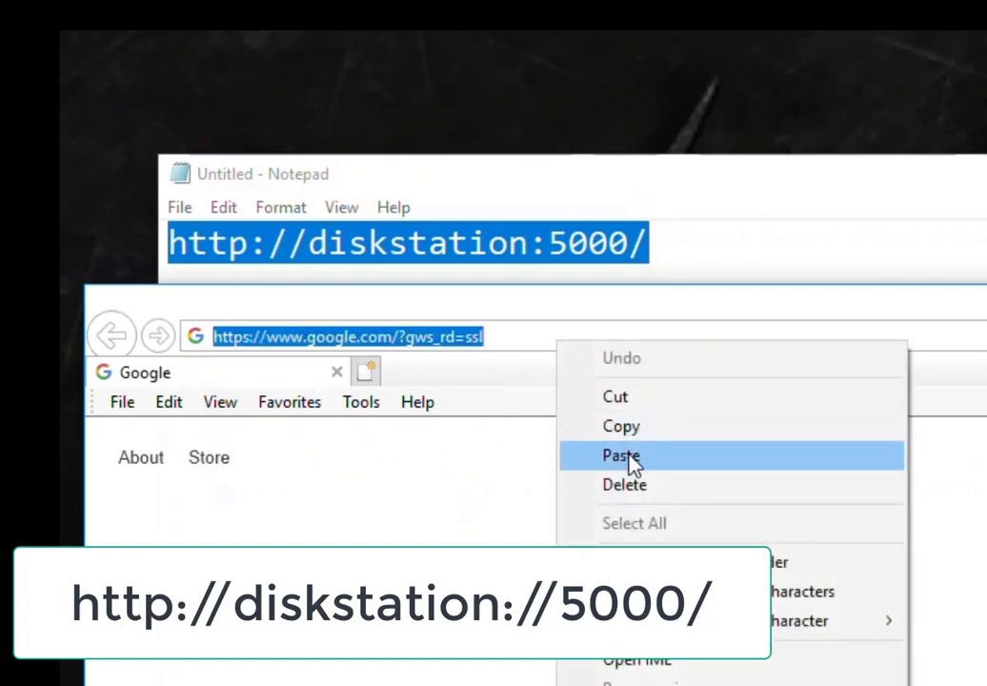
{"action": "left_click", "coordinate": [628, 456]}
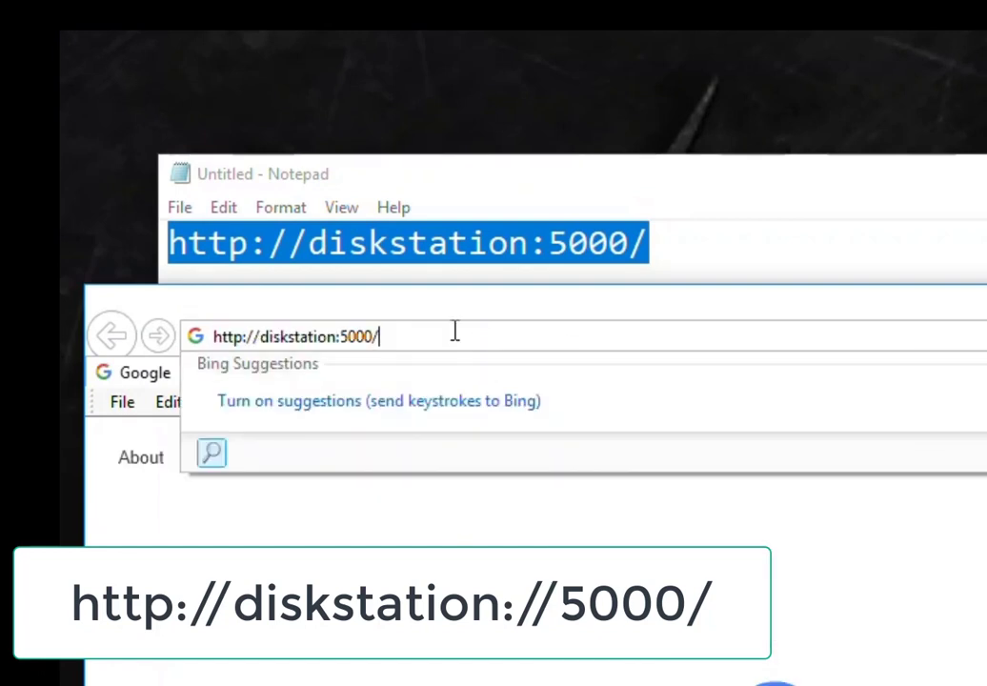
{"action": "key", "text": "Return"}
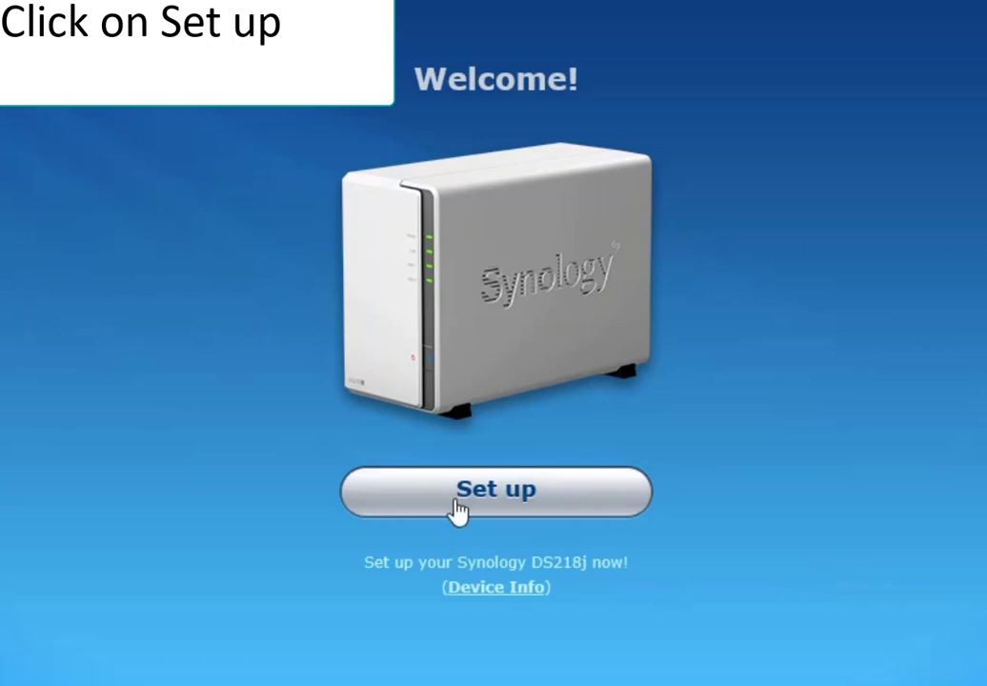
- Set up the DS218j with the latest DSM, accepting that disks 1 and 2 will be erased
{"action": "left_click", "coordinate": [476, 507]}
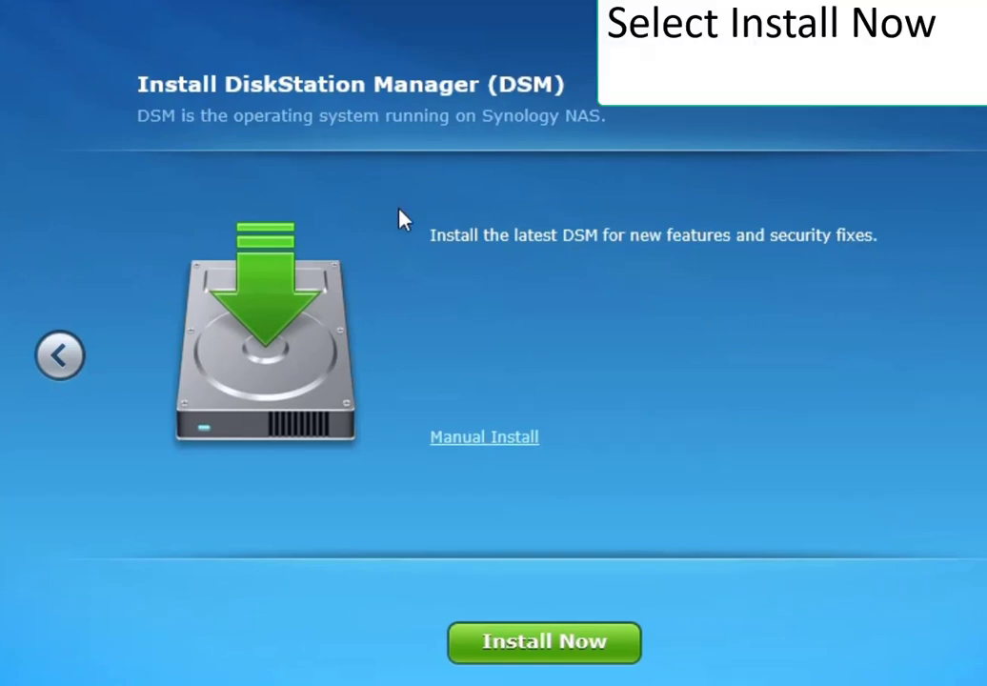
{"action": "left_click", "coordinate": [527, 640]}
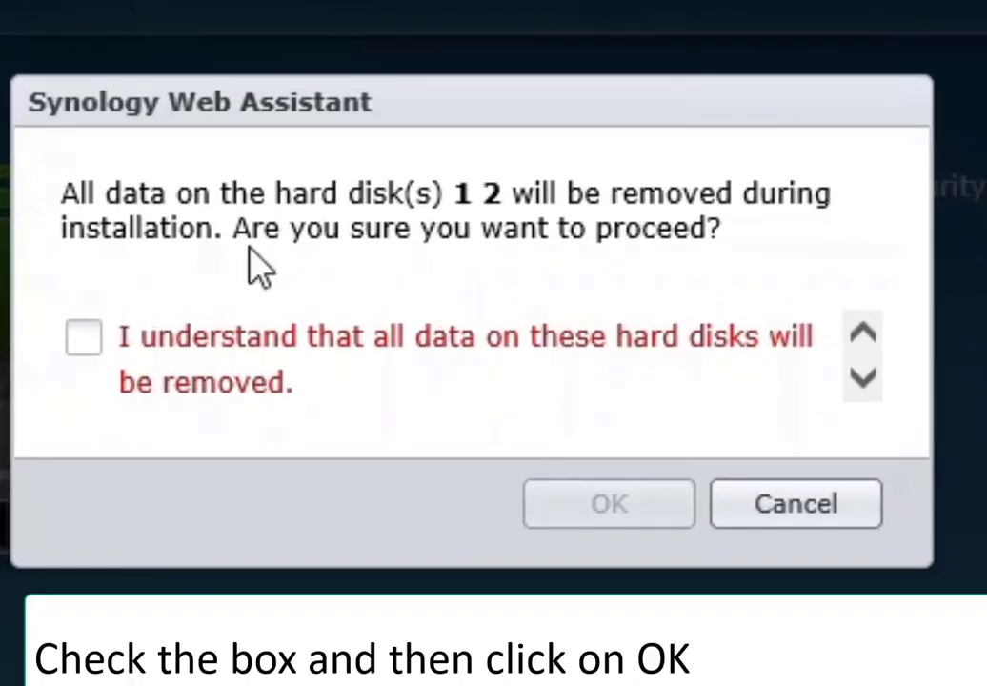
{"action": "left_click", "coordinate": [94, 333]}
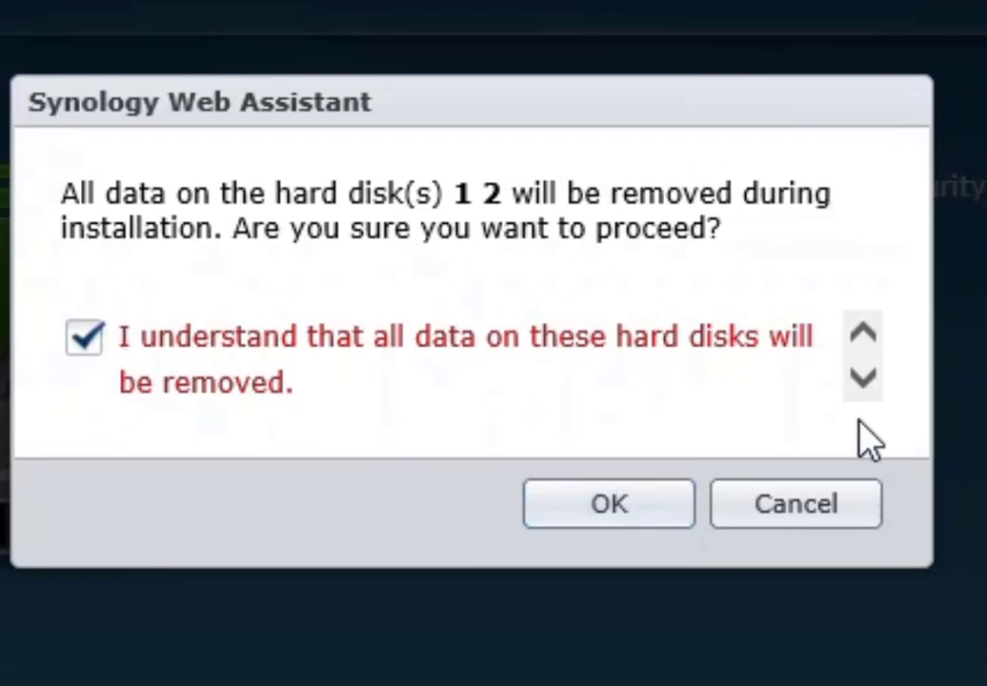
{"action": "left_click", "coordinate": [863, 377]}
{"action": "left_click", "coordinate": [568, 505]}
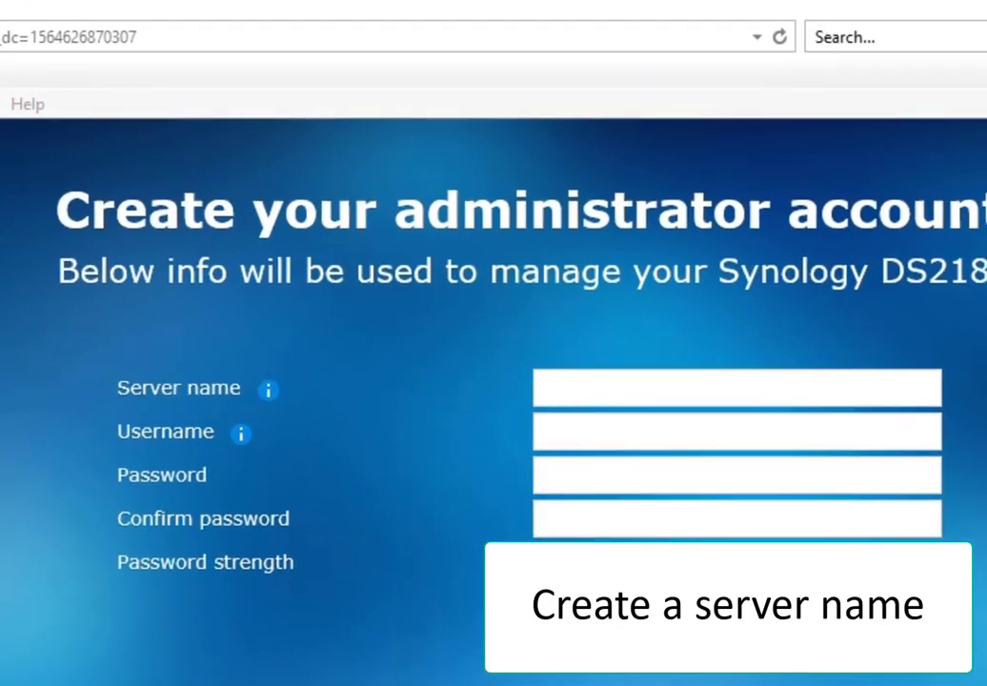
- Enter NAS-TECH as the server name on the administrator account form
{"action": "left_click", "coordinate": [531, 316]}
{"action": "left_click", "coordinate": [575, 394]}
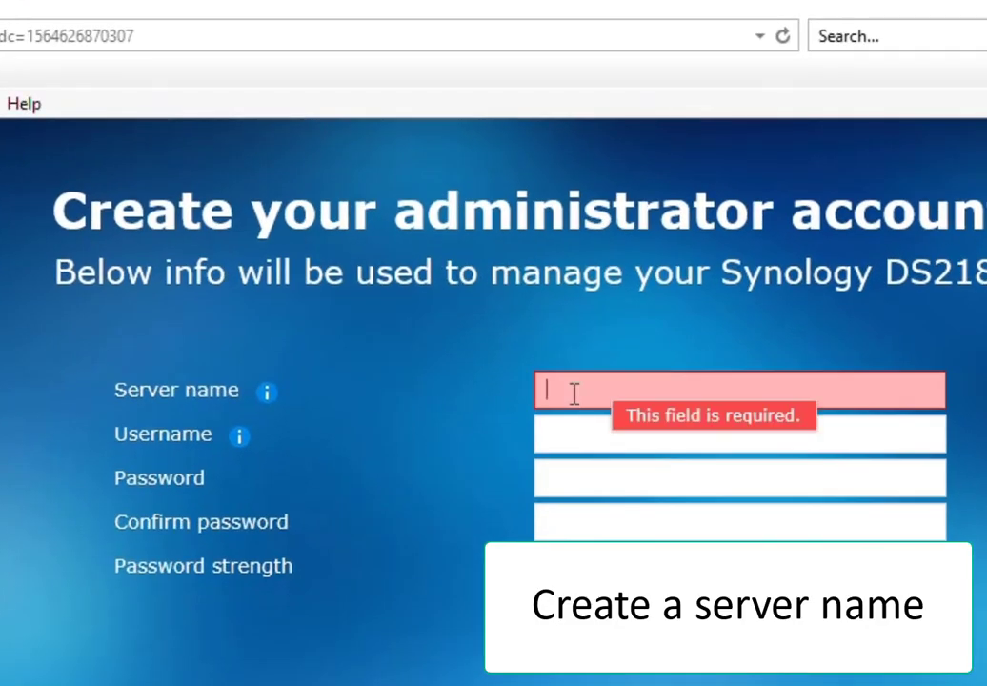
{"action": "type", "text": "NAS_"}
{"action": "key", "text": "BackSpace"}
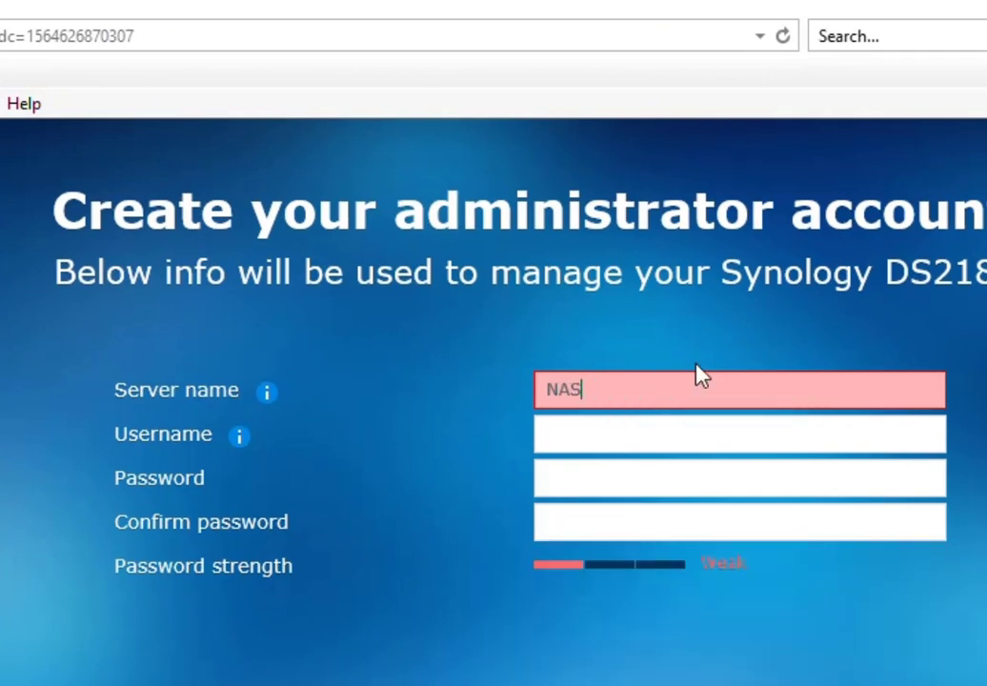
{"action": "type", "text": "-"}
{"action": "type", "text": "TECH"}
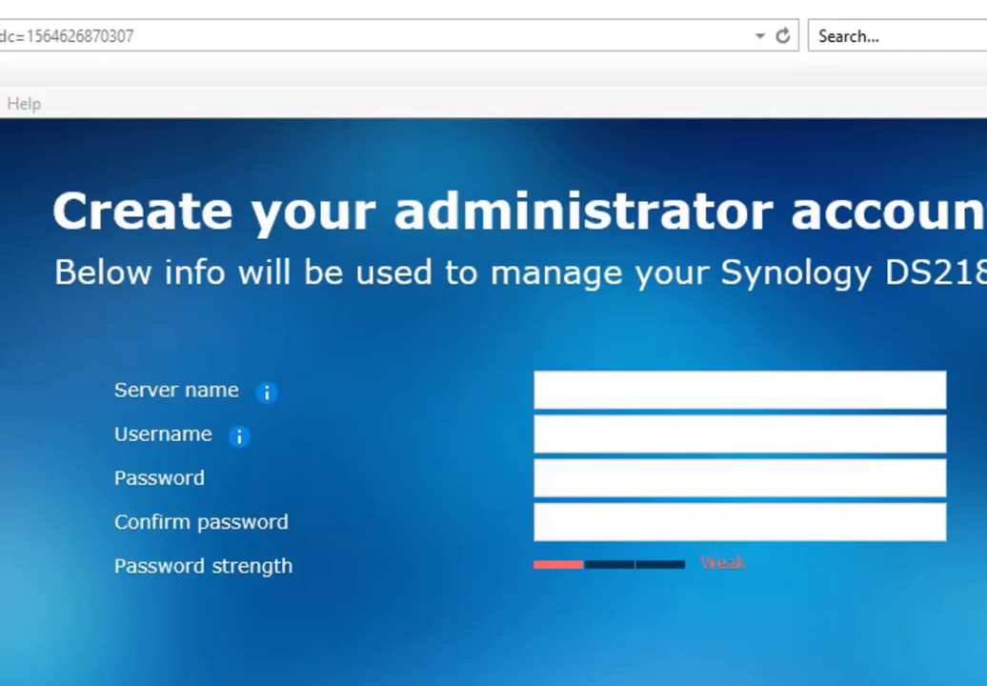
- Enter the administrator username, then type the password and its confirmation
{"action": "left_click", "coordinate": [578, 405]}
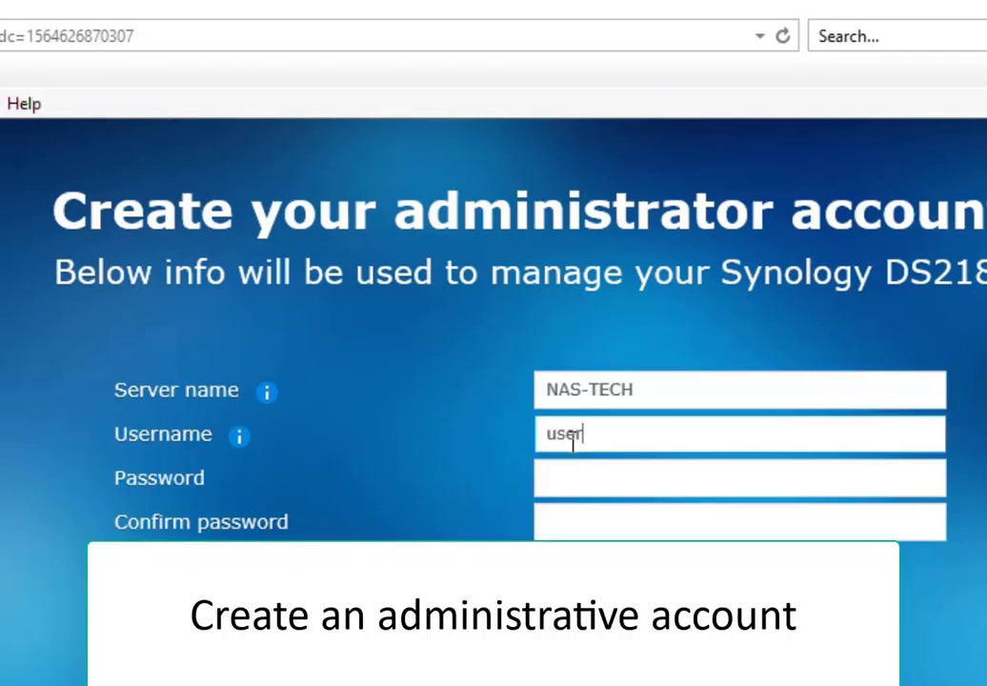
{"action": "type", "text": "te"}
{"action": "key", "text": "BackSpace"}
{"action": "key", "text": "BackSpace"}
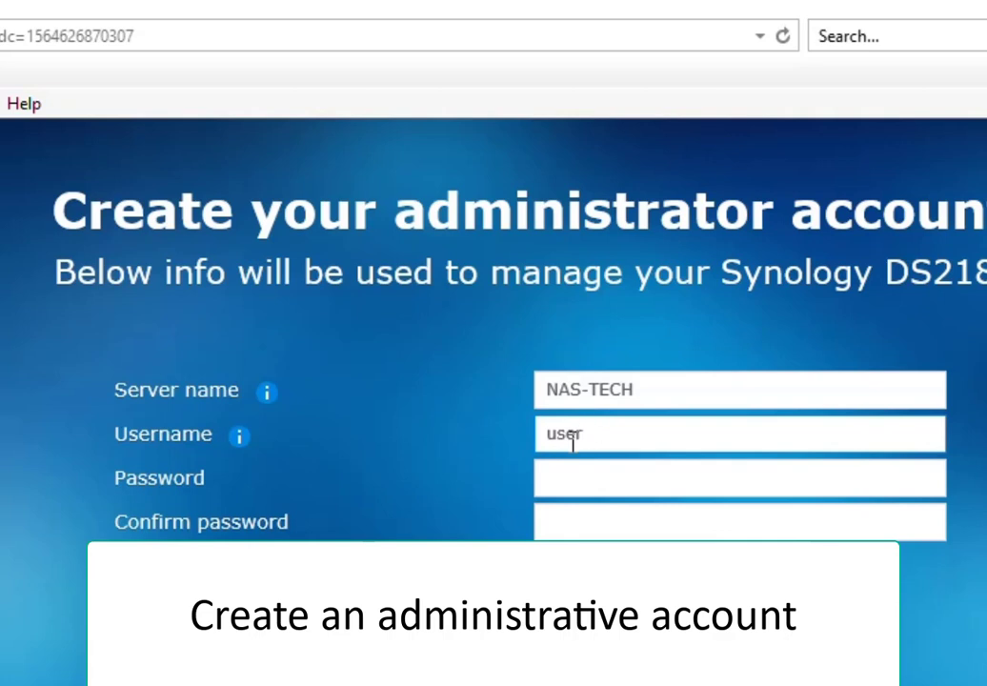
{"action": "left_click", "coordinate": [600, 486]}
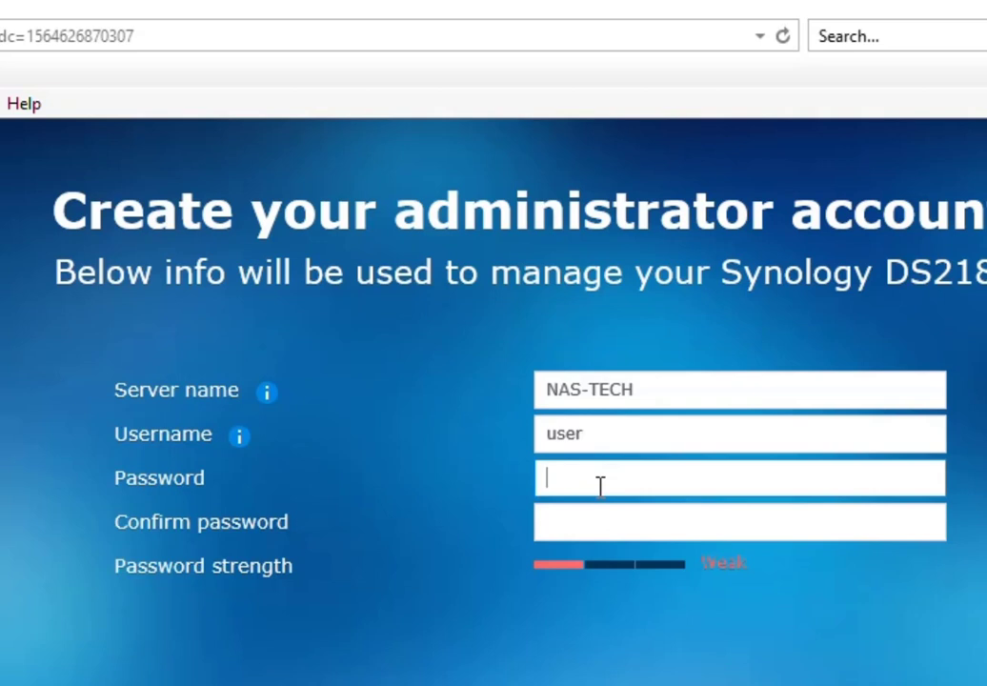
{"action": "type", "text": "a"}
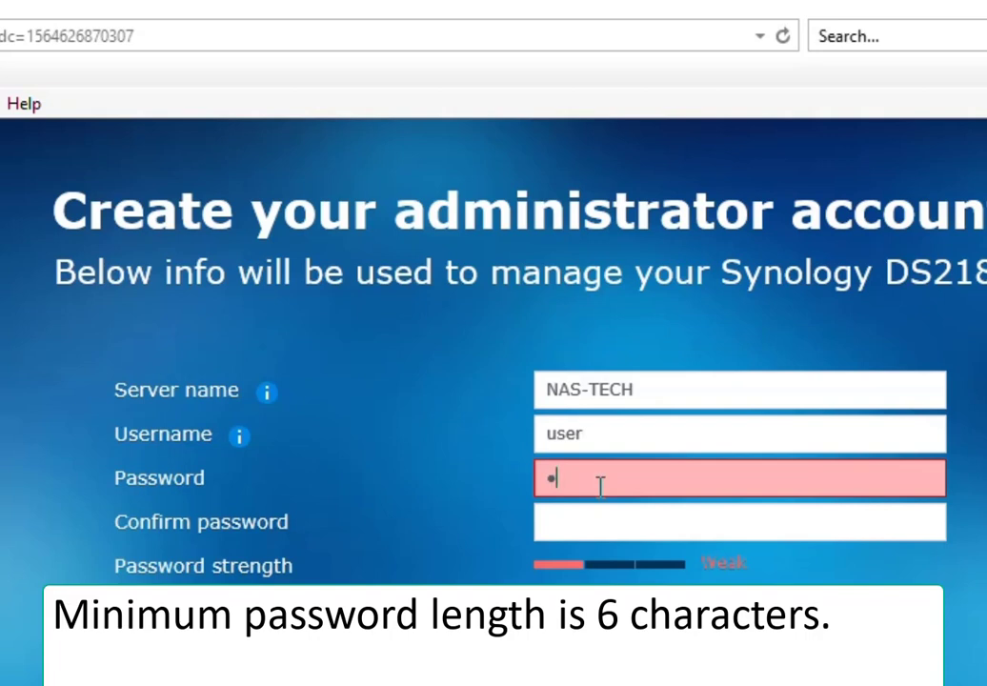
{"action": "type", "text": "******"}
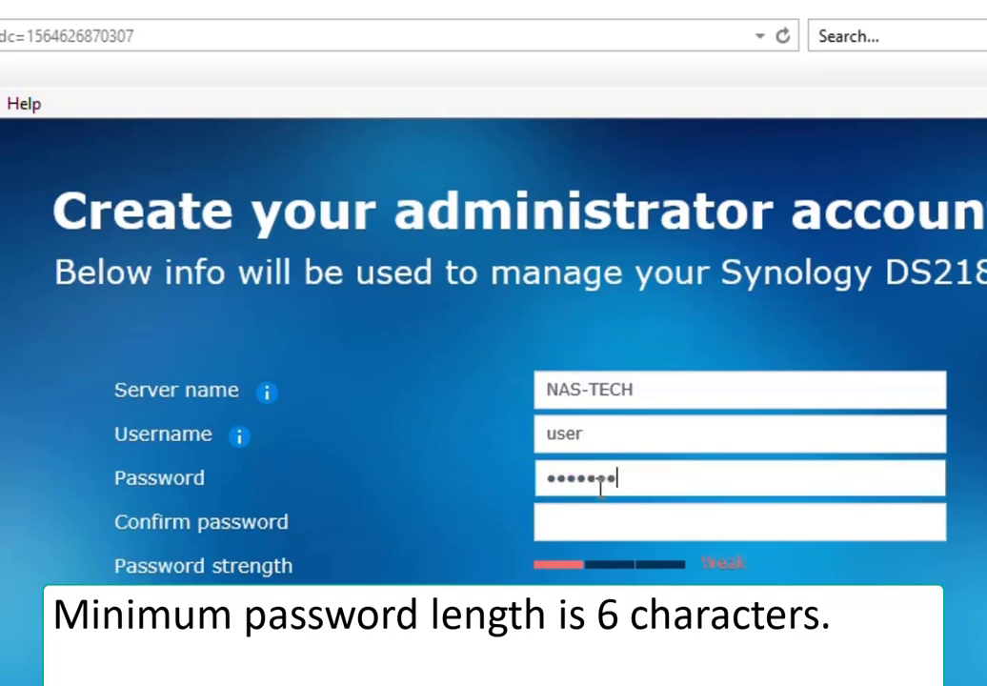
{"action": "left_click", "coordinate": [584, 521]}
{"action": "type", "text": "*****"}
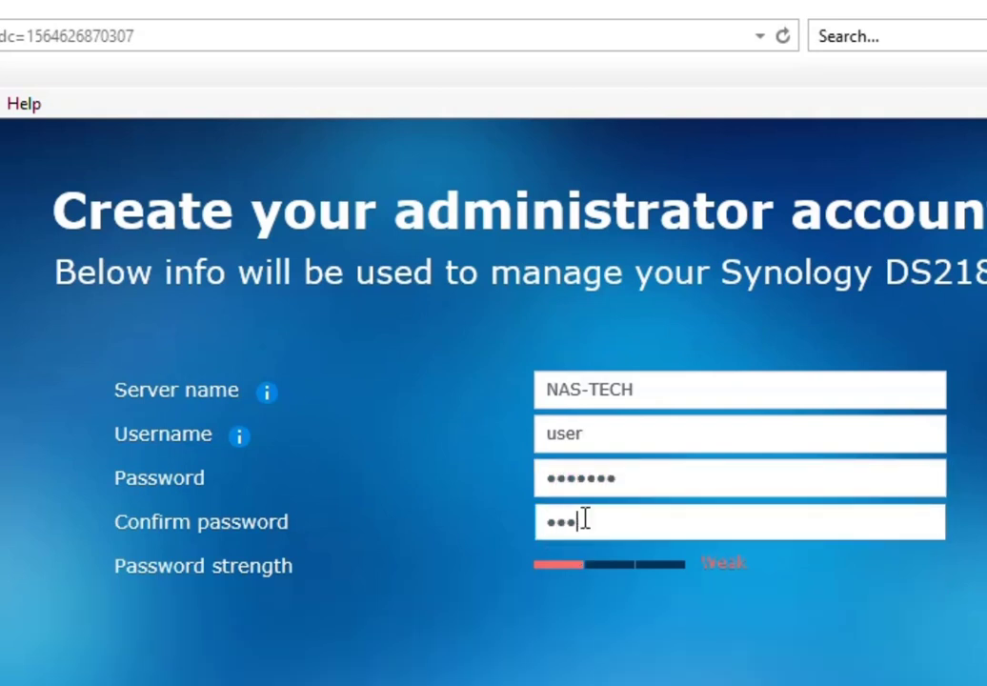
{"action": "type", "text": "**"}
{"action": "left_click", "coordinate": [630, 486]}
{"action": "left_click", "coordinate": [621, 523]}
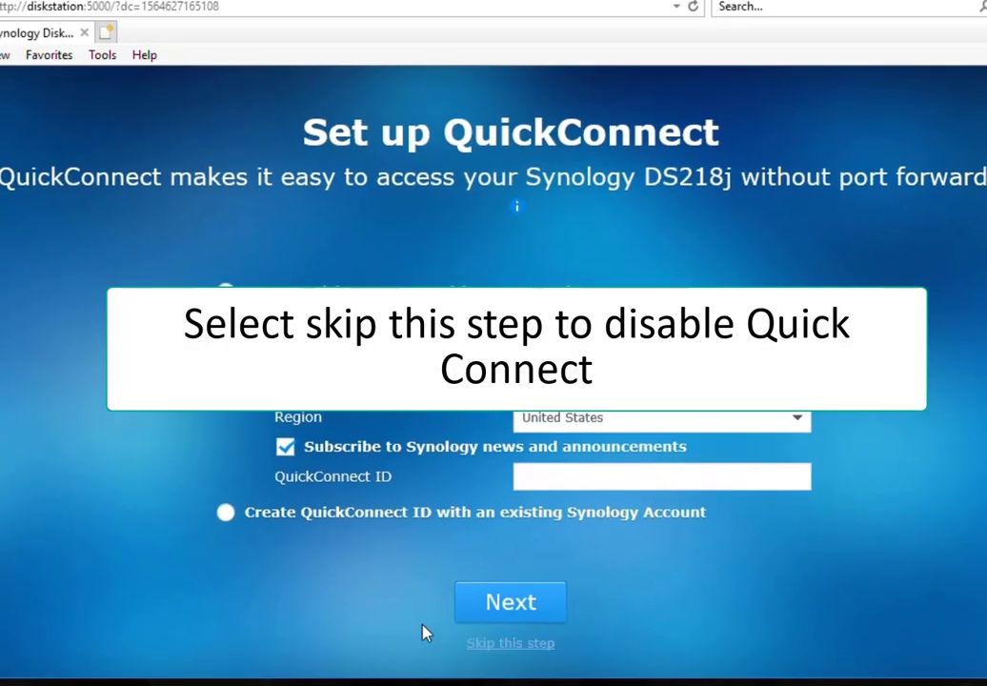
- Skip QuickConnect and the recommended packages, then go to the DSM desktop
{"action": "left_click", "coordinate": [542, 645]}
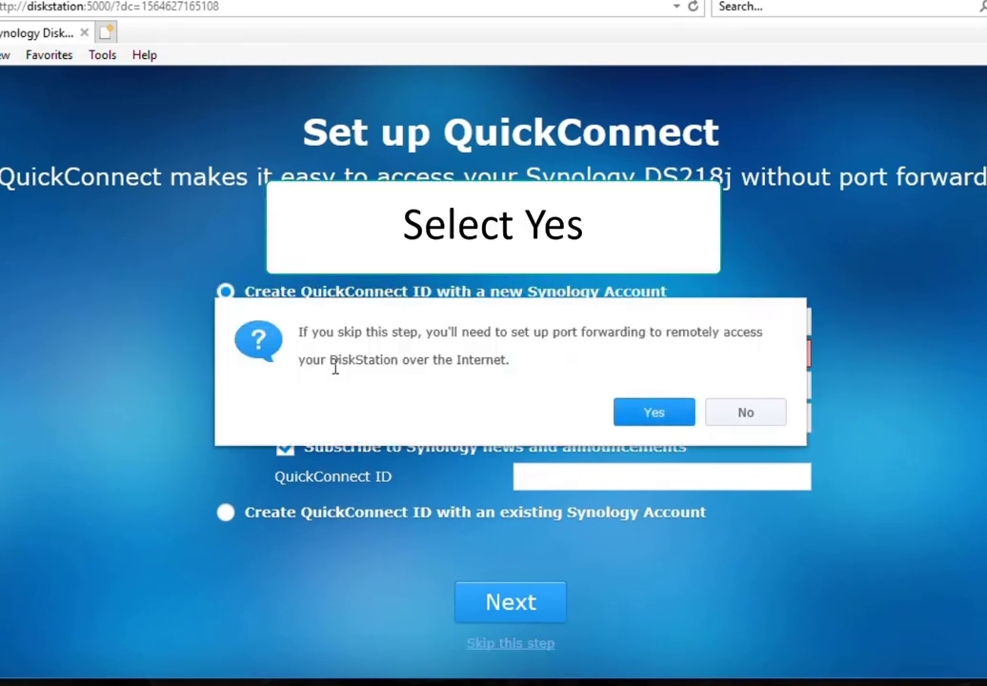
{"action": "left_click", "coordinate": [648, 416]}
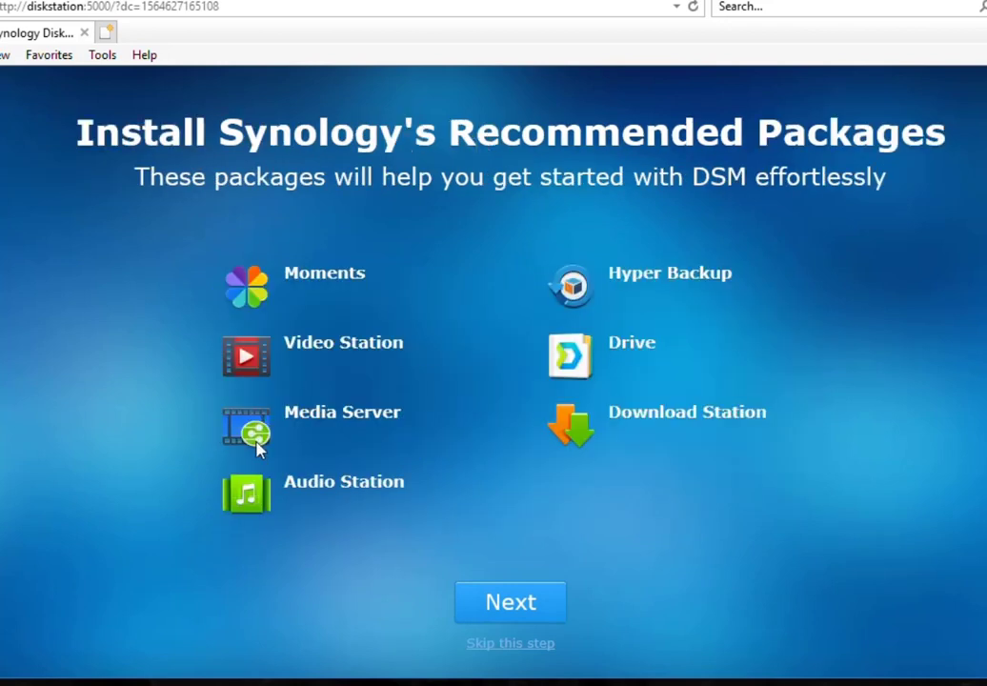
{"action": "left_click", "coordinate": [512, 645]}
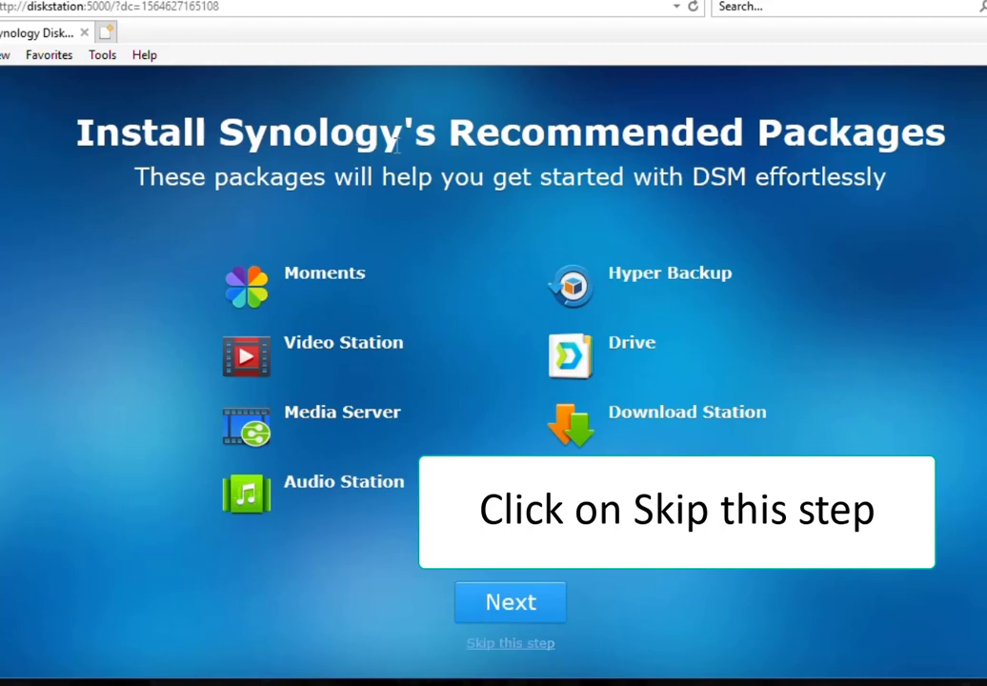
{"action": "left_click", "coordinate": [521, 644]}
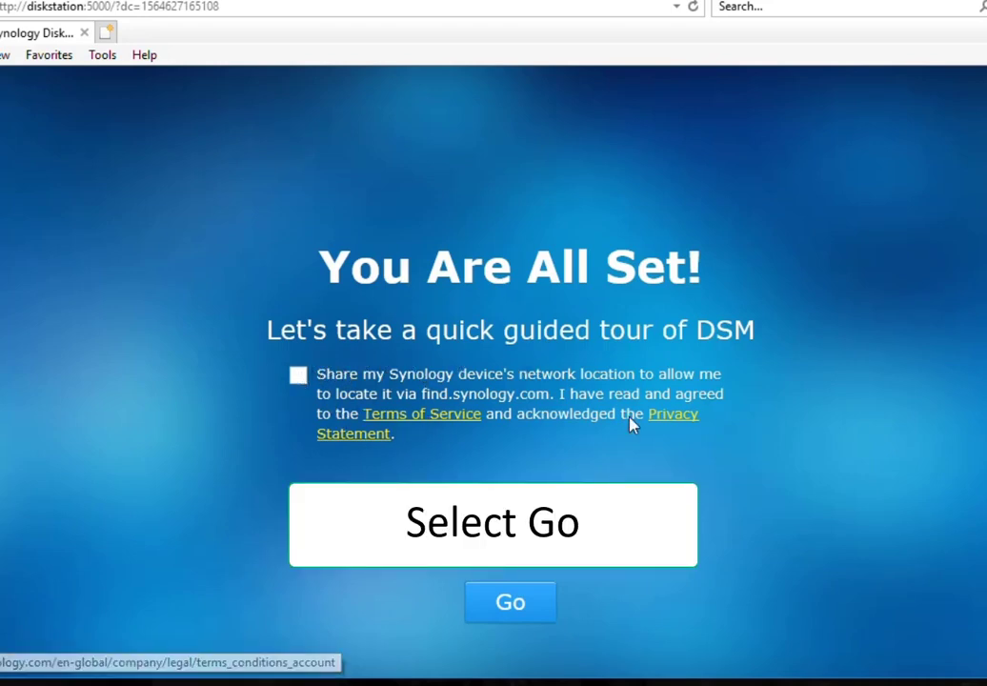
{"action": "left_click", "coordinate": [514, 607]}
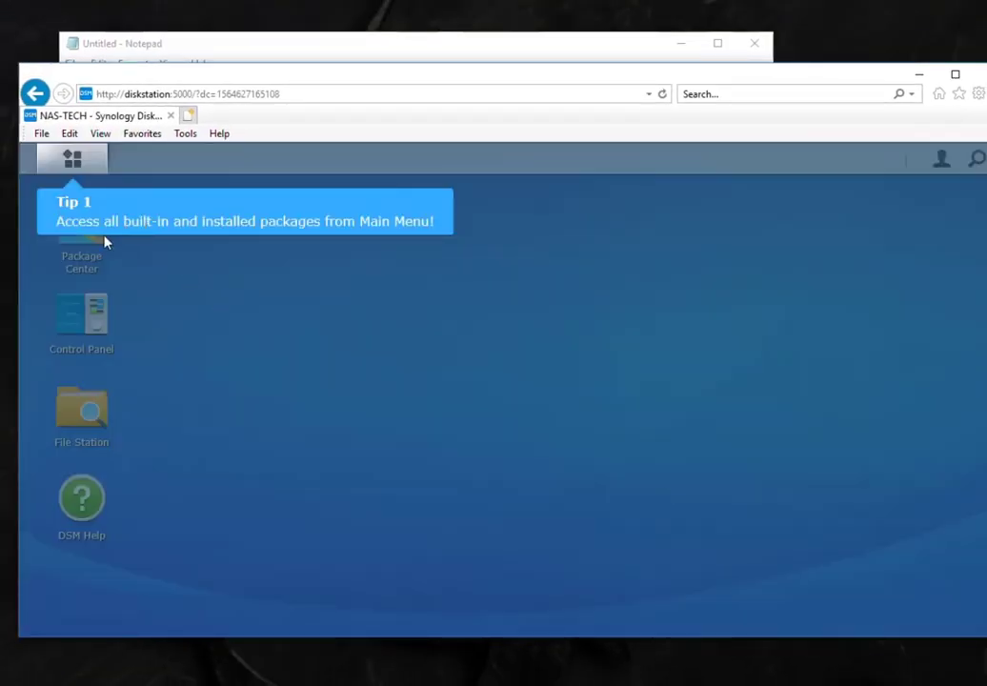
- Step through the guided-tour tips and show the Main Menu of all applications
{"action": "left_click", "coordinate": [80, 169]}
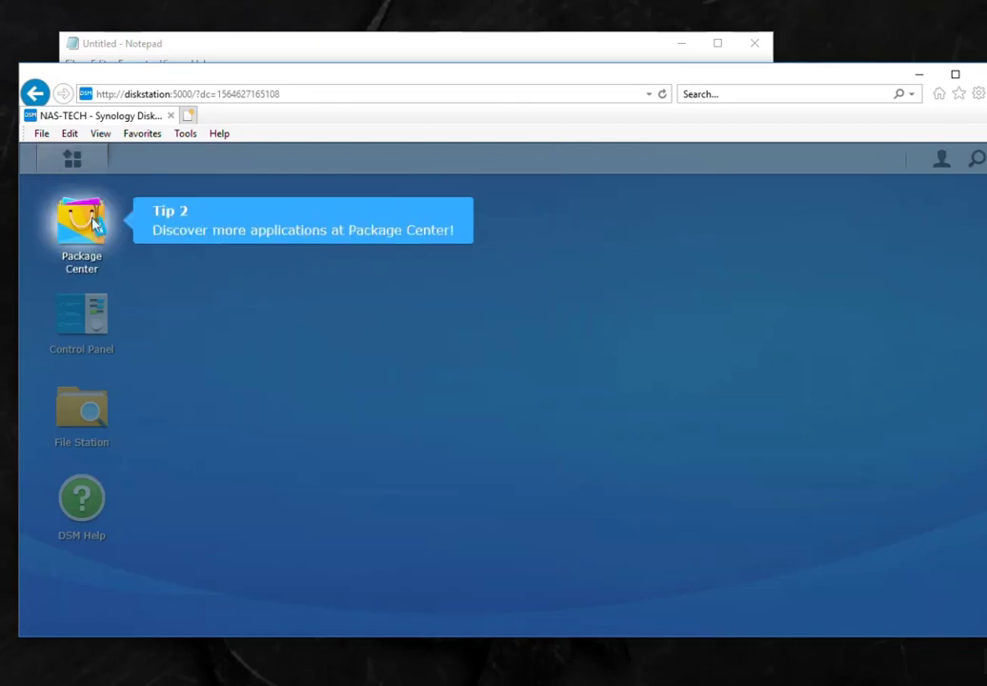
{"action": "left_click", "coordinate": [80, 197]}
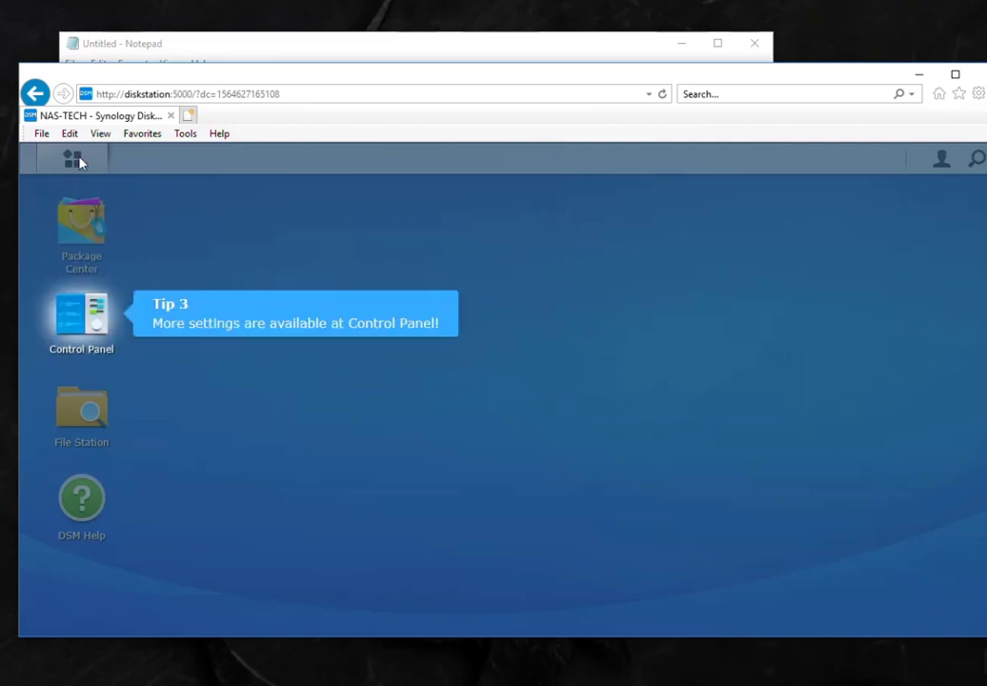
{"action": "left_click", "coordinate": [78, 160]}
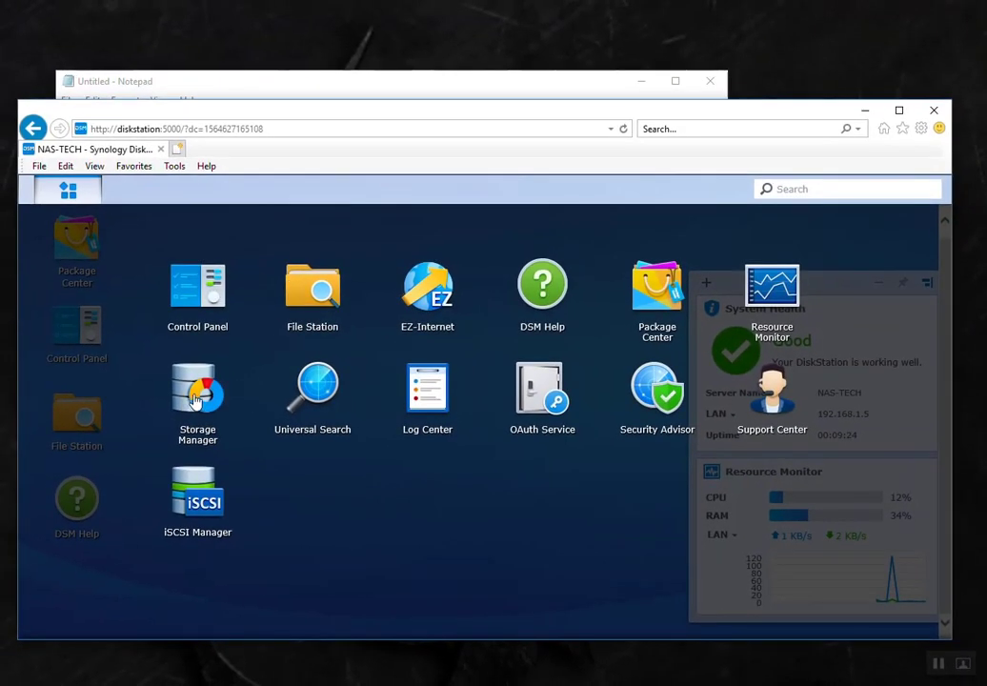
- In Storage Manager, review Volume 1 (Normal, ext4, 912.23 GB) and its Action menu
{"action": "left_click", "coordinate": [187, 396]}
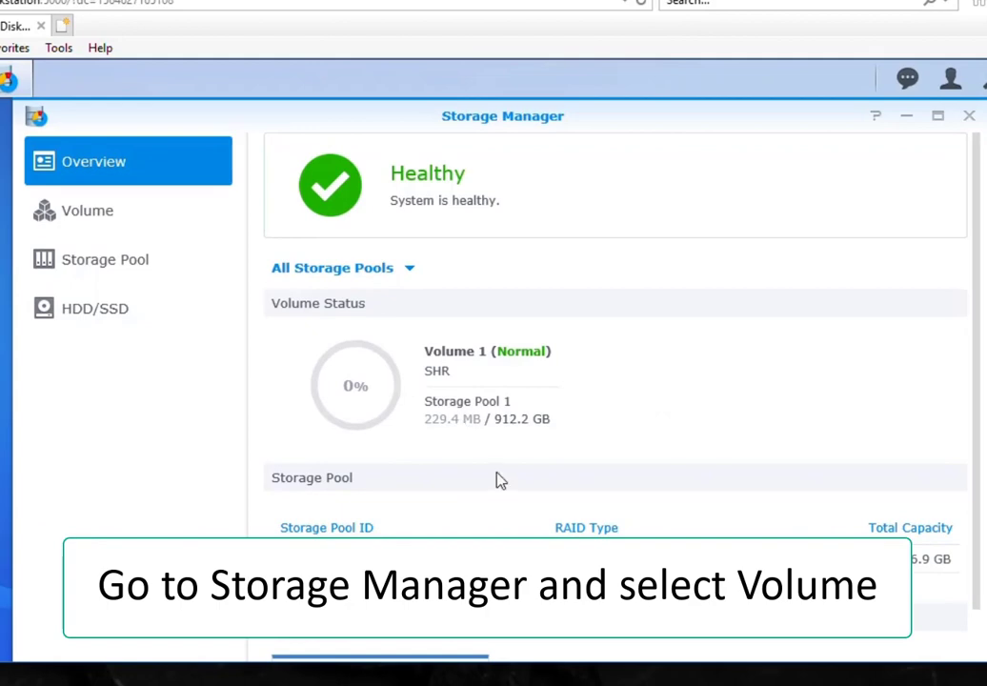
{"action": "scroll", "coordinate": [498, 473], "scroll_direction": "down", "scroll_amount": 3}
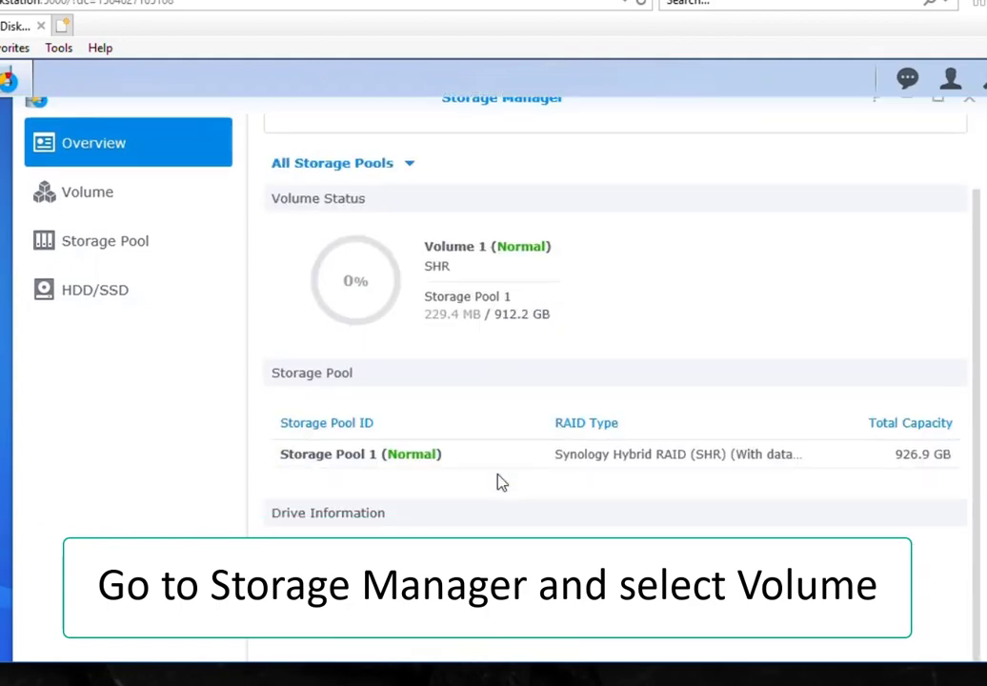
{"action": "left_click", "coordinate": [84, 195]}
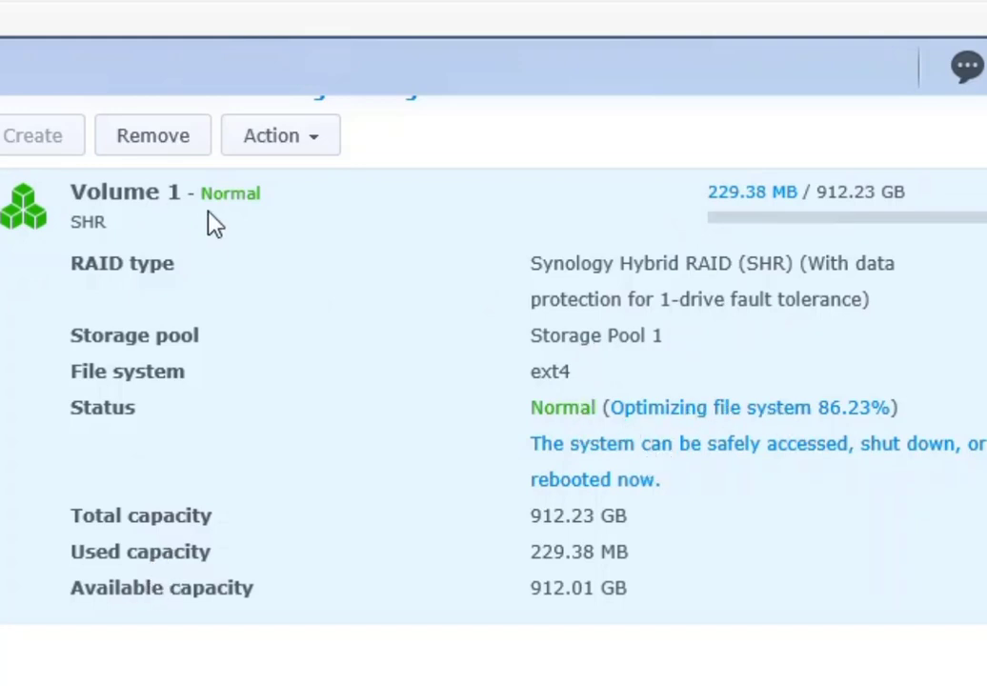
{"action": "left_click", "coordinate": [316, 147]}
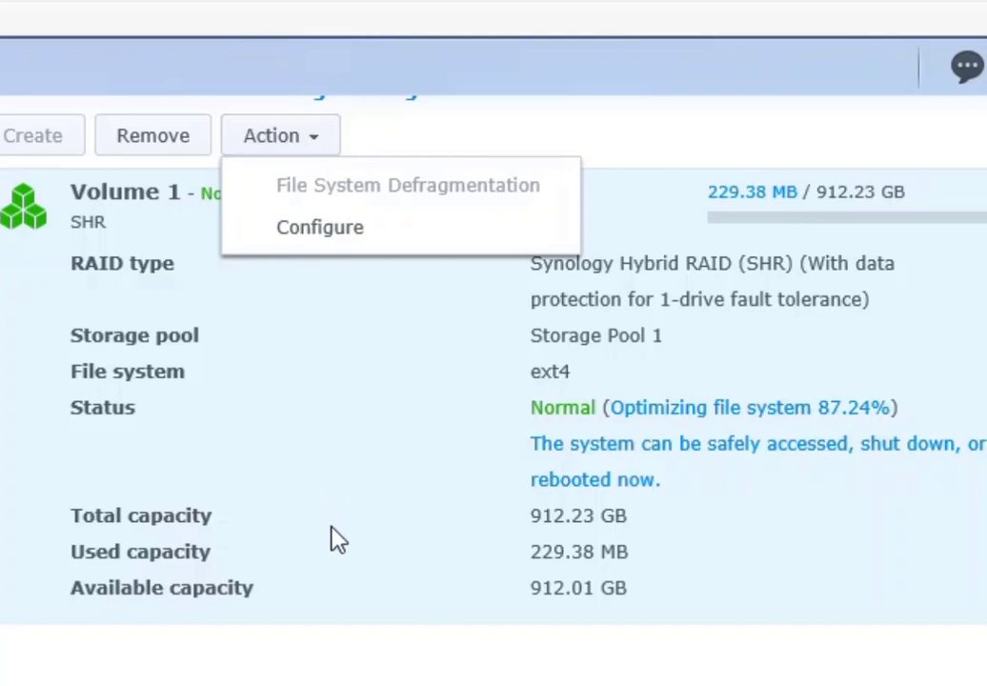
{"action": "left_click", "coordinate": [332, 526]}
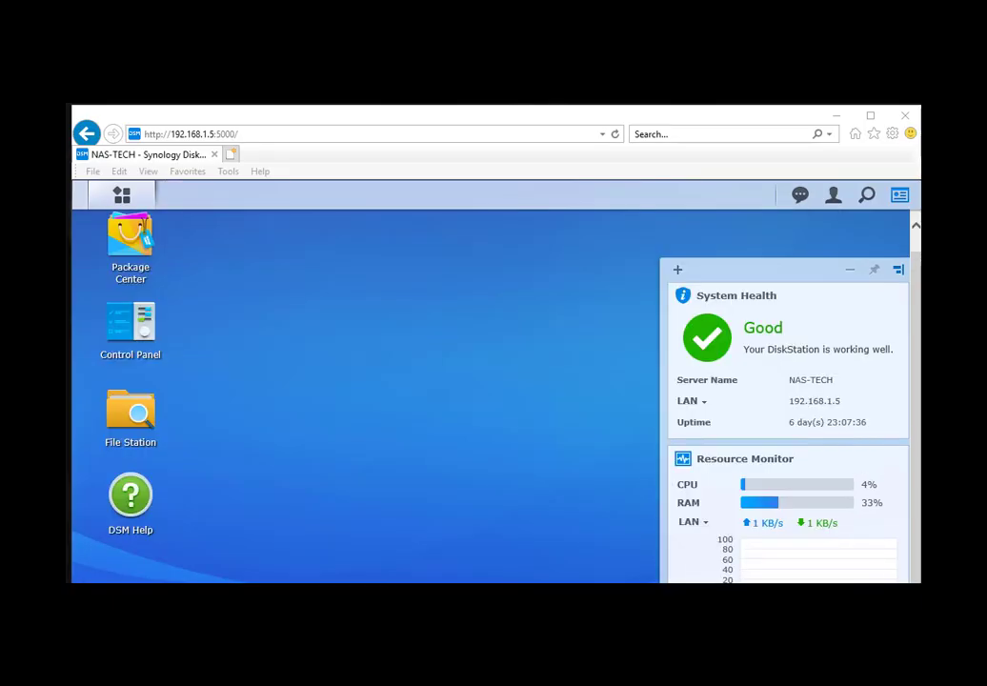
- Create unencrypted shared folder Folder1 with its Recycle Bin open to non-administrators
{"action": "left_click", "coordinate": [126, 319]}
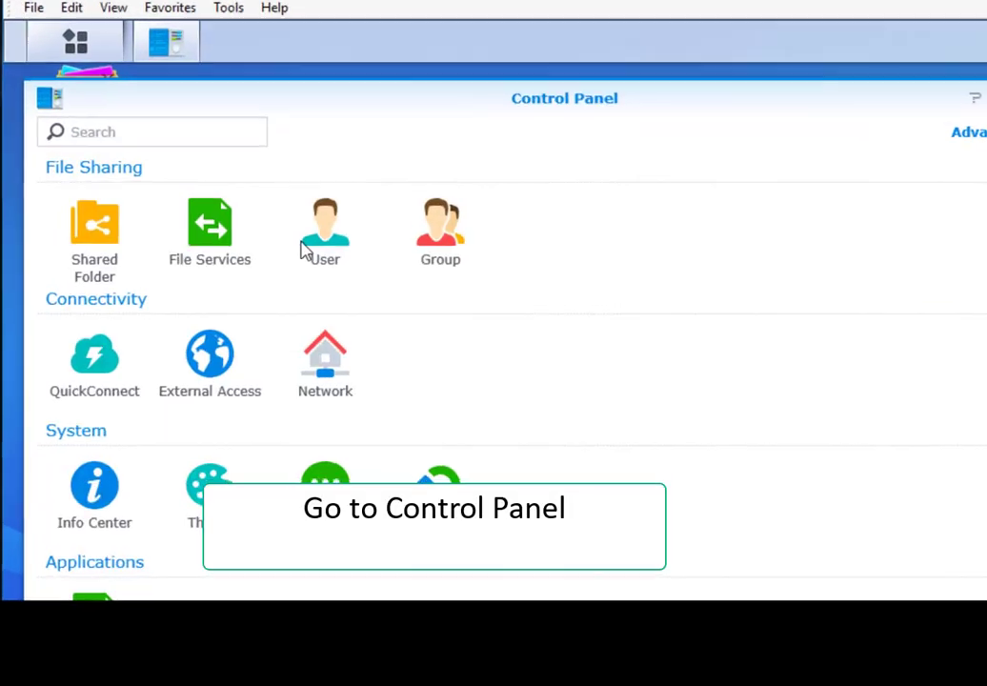
{"action": "left_click", "coordinate": [89, 253]}
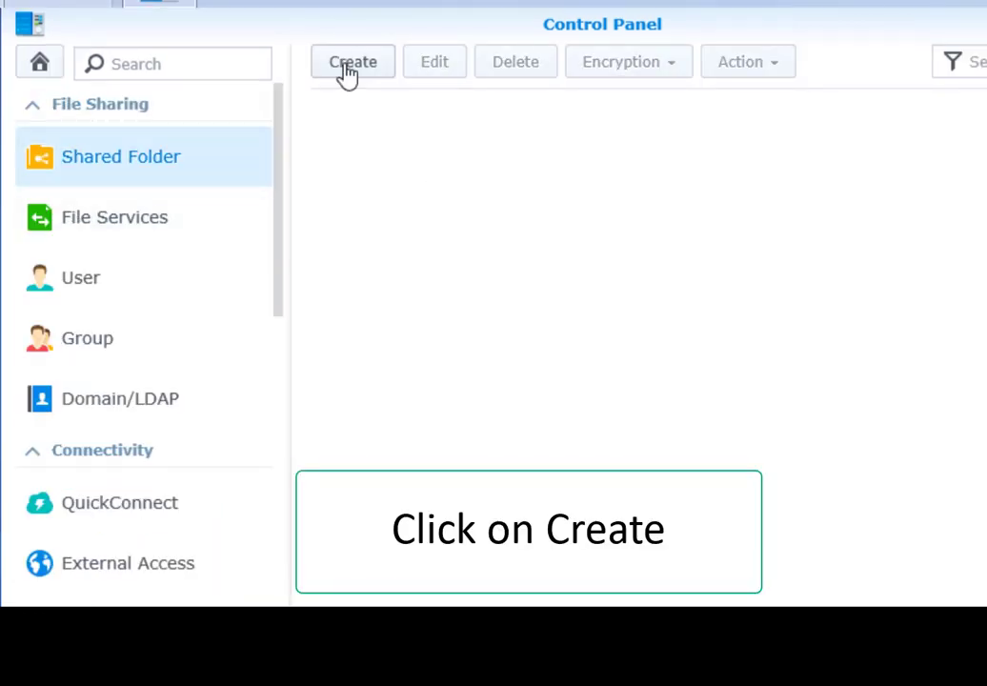
{"action": "left_click", "coordinate": [344, 64]}
{"action": "left_click", "coordinate": [418, 171]}
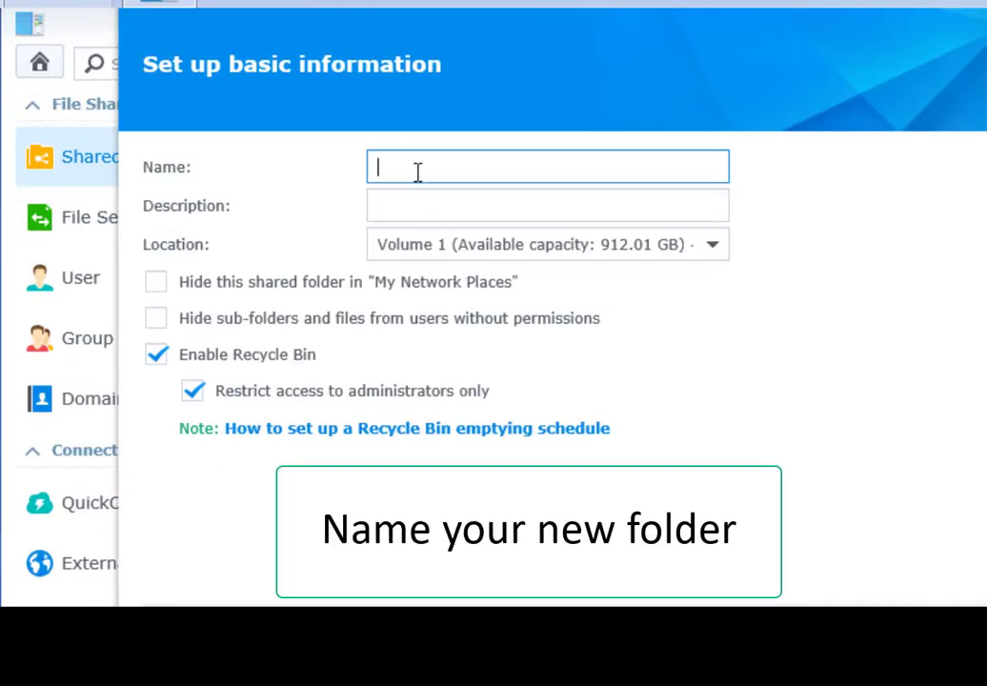
{"action": "type", "text": "Folder"}
{"action": "type", "text": "1"}
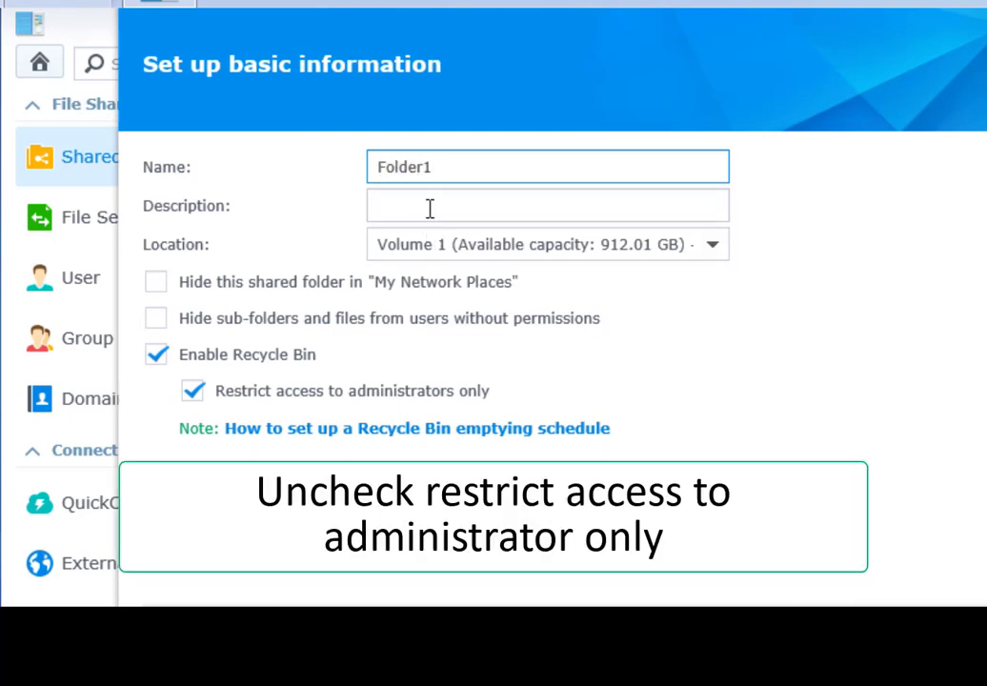
{"action": "left_click", "coordinate": [430, 208]}
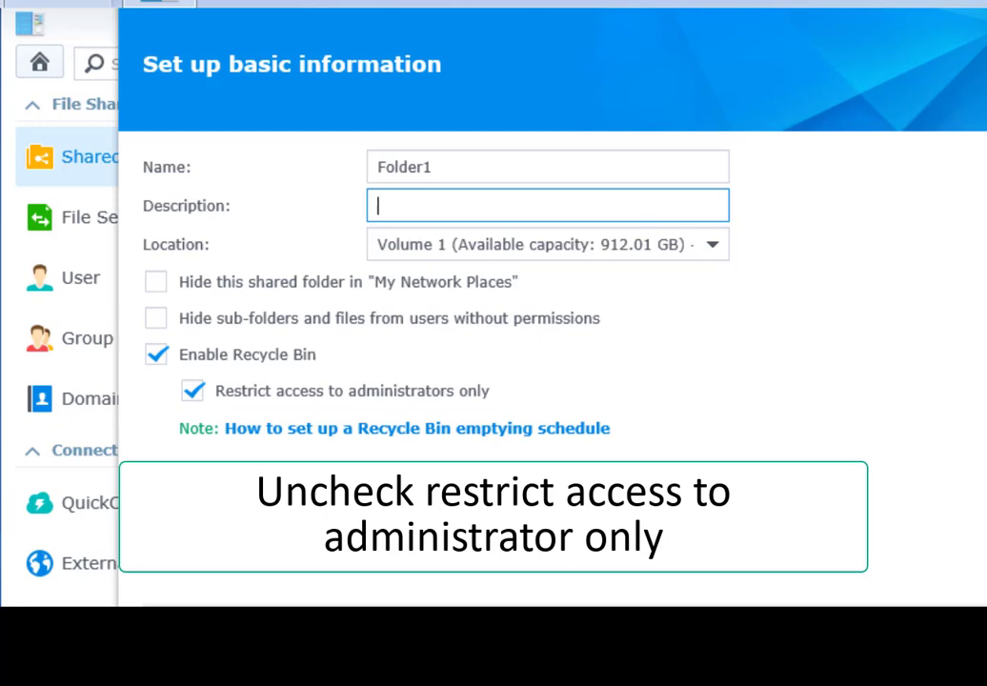
{"action": "left_click", "coordinate": [236, 399]}
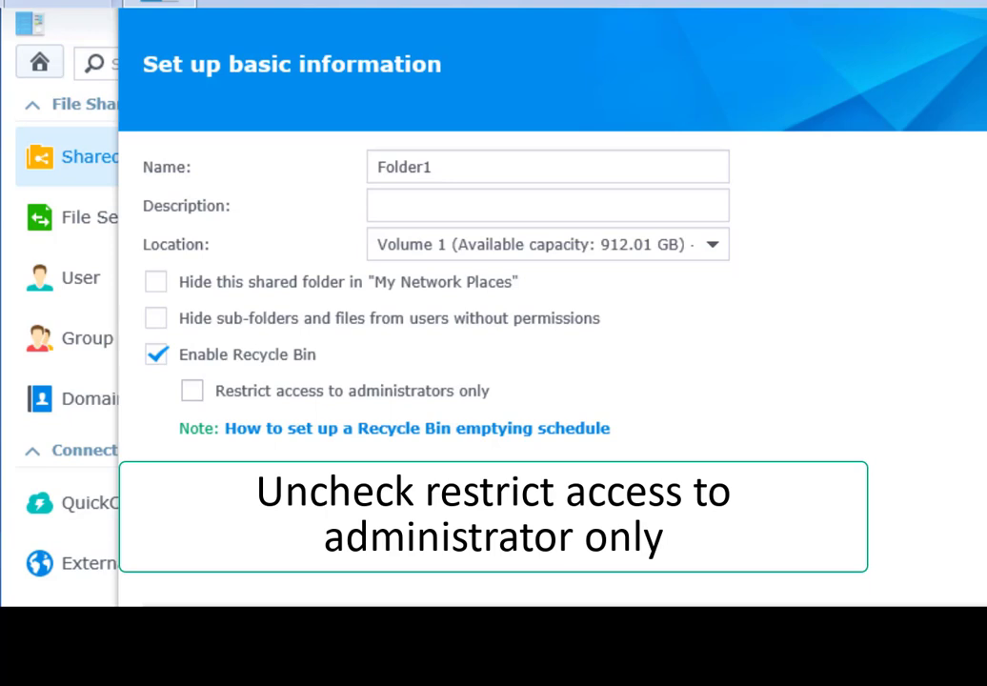
{"action": "key", "text": "Return"}
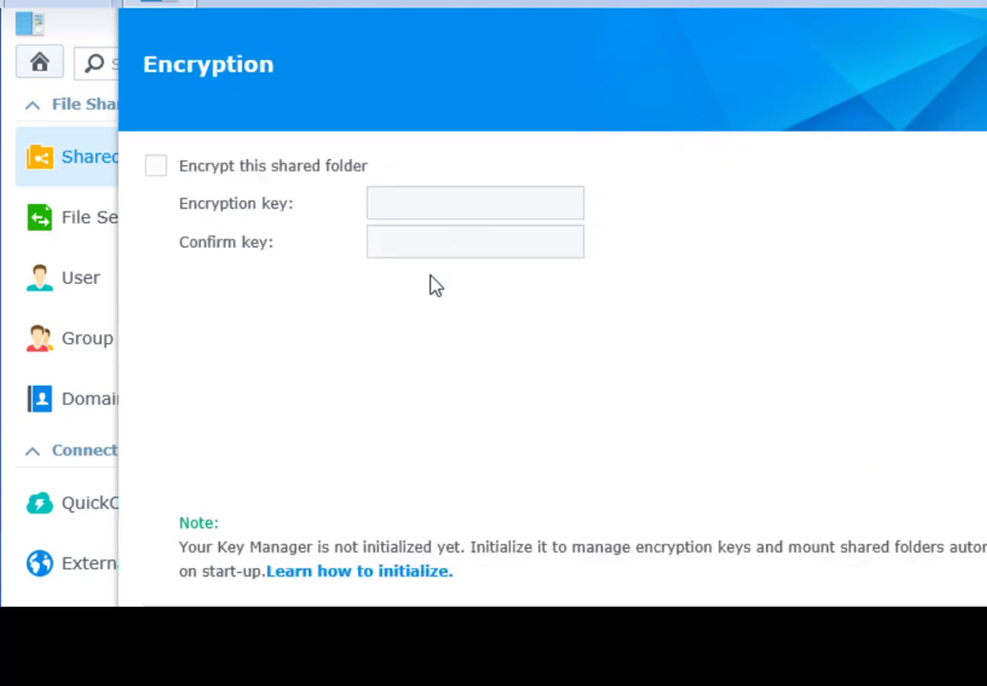
{"action": "key", "text": "Return"}
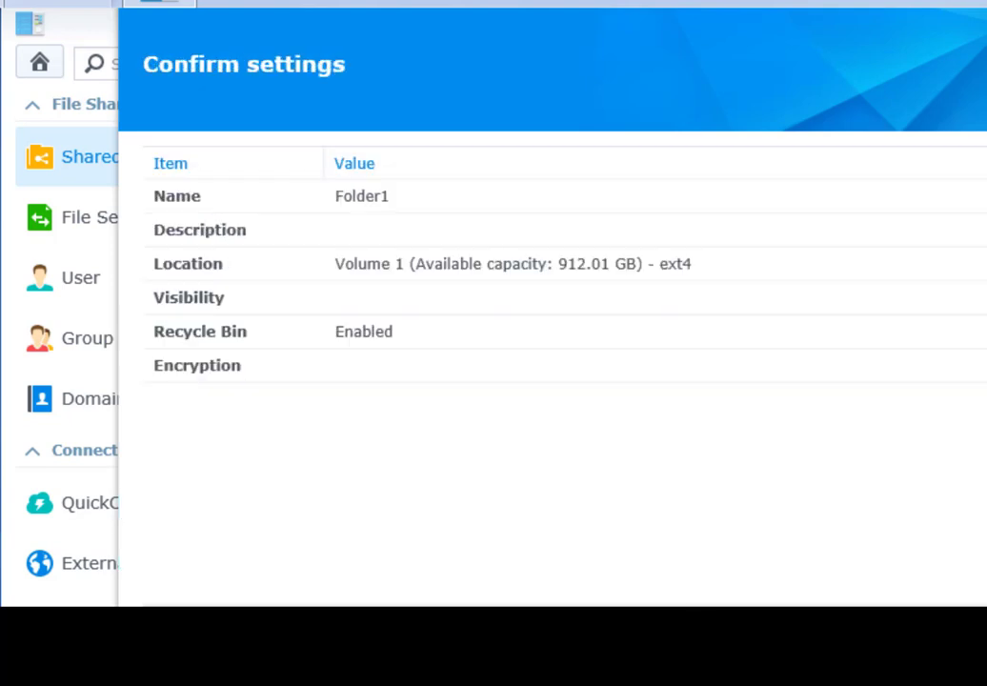
{"action": "key", "text": "Return"}
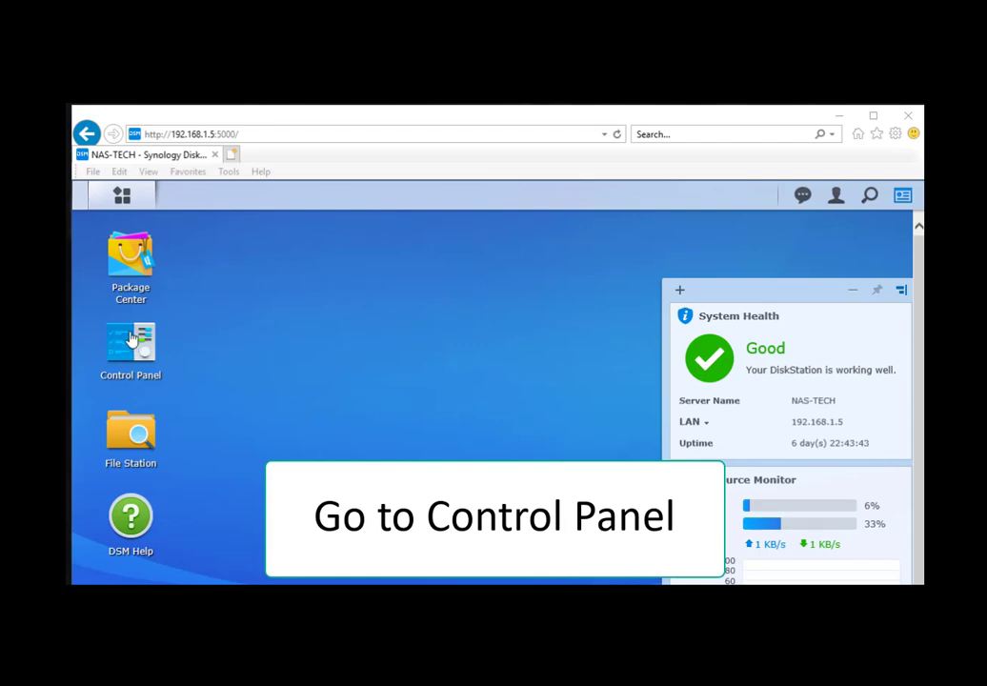
- Launch the Create user wizard from Control Panel's User page
{"action": "left_click", "coordinate": [135, 345]}
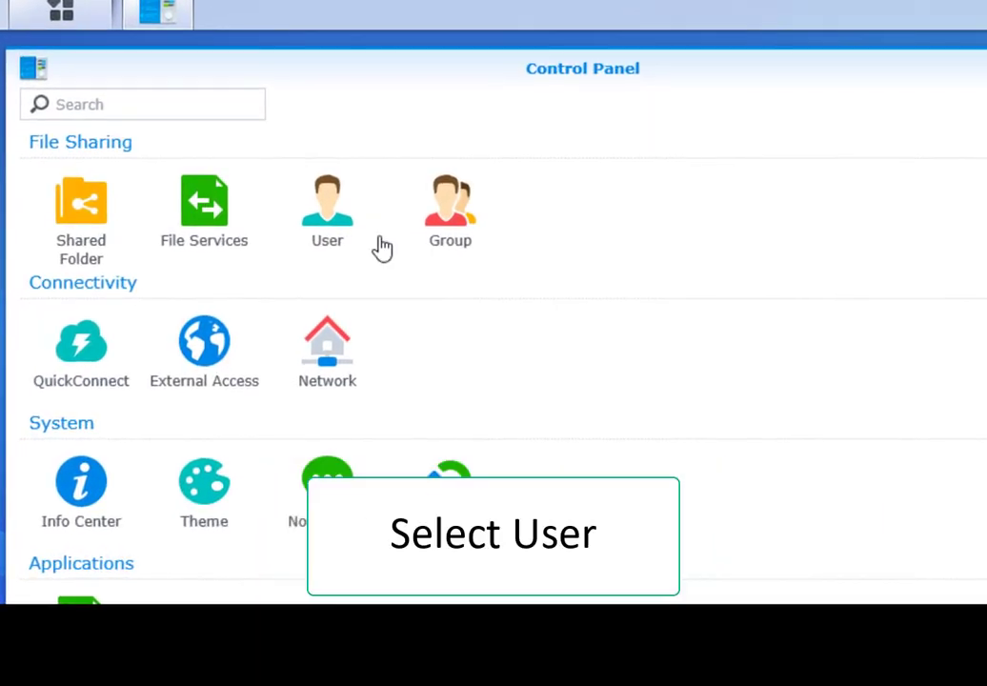
{"action": "left_click", "coordinate": [319, 250]}
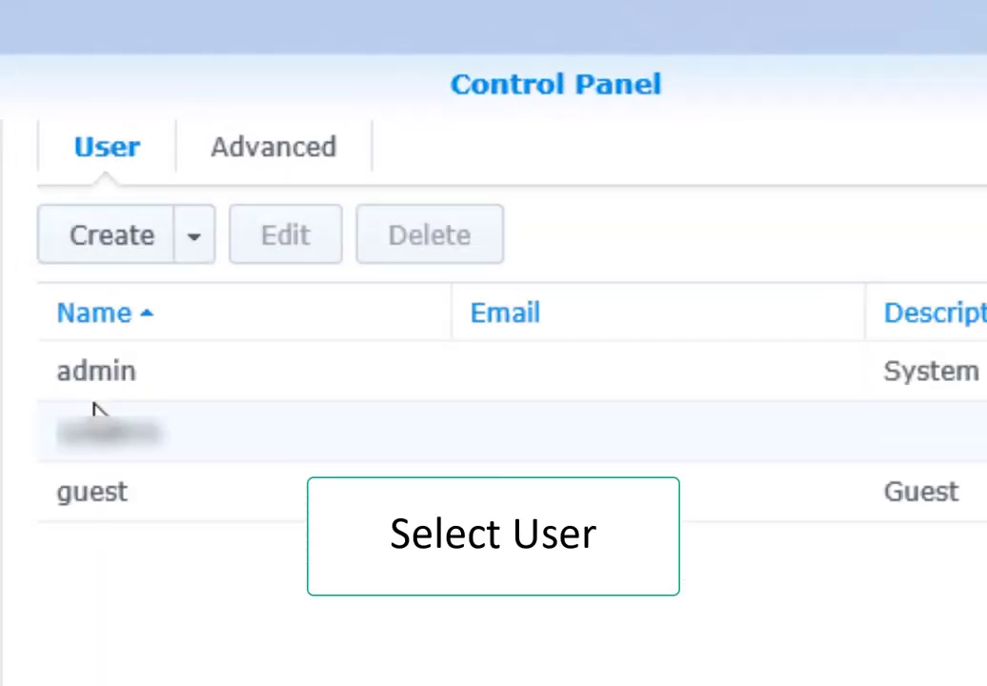
{"action": "left_click", "coordinate": [194, 253]}
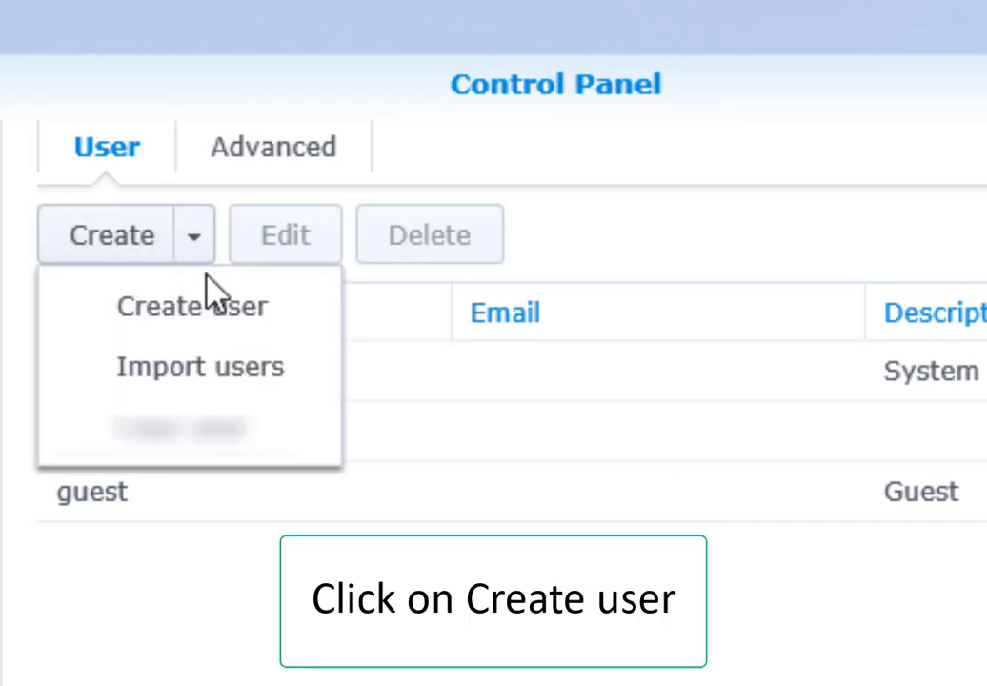
{"action": "left_click", "coordinate": [217, 324]}
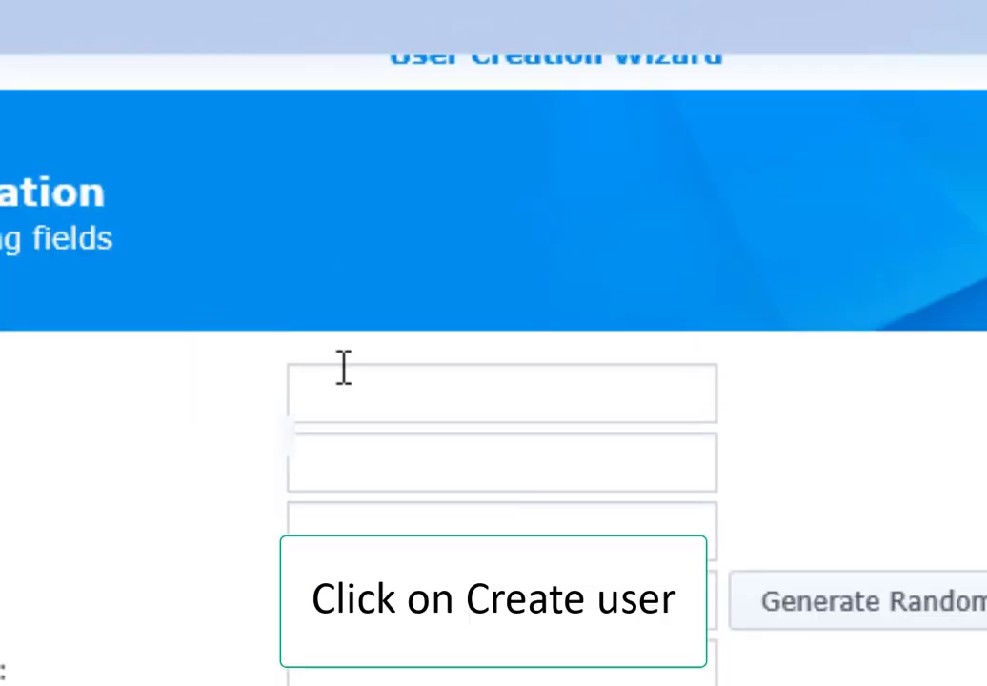
{"action": "left_click", "coordinate": [344, 399]}
- Enter user101 as name and description, and type the password twice
{"action": "type", "text": "user"}
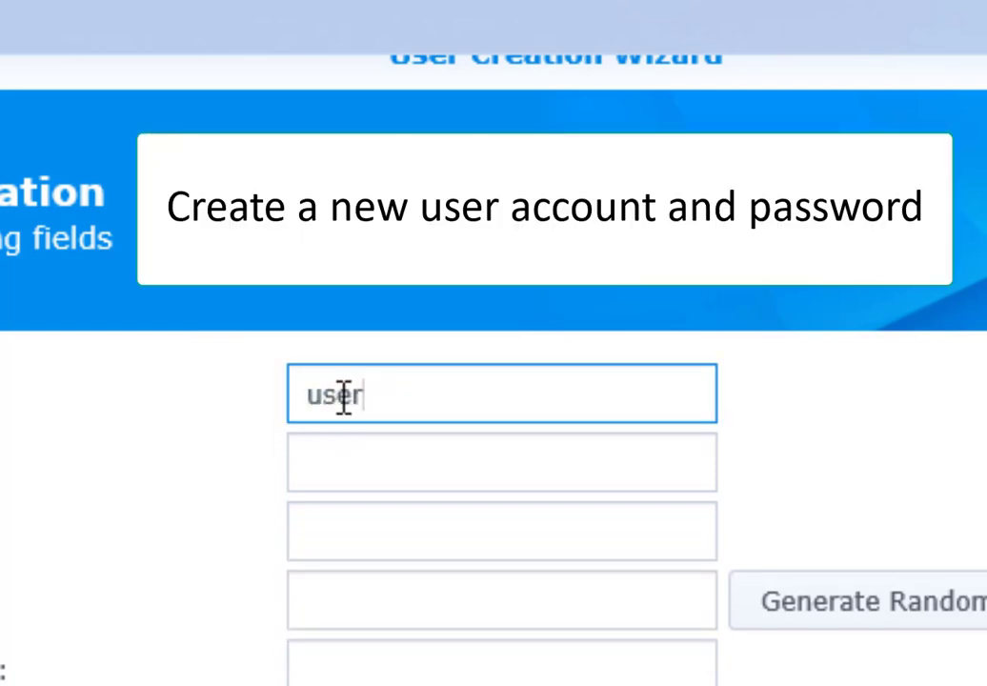
{"action": "type", "text": "101"}
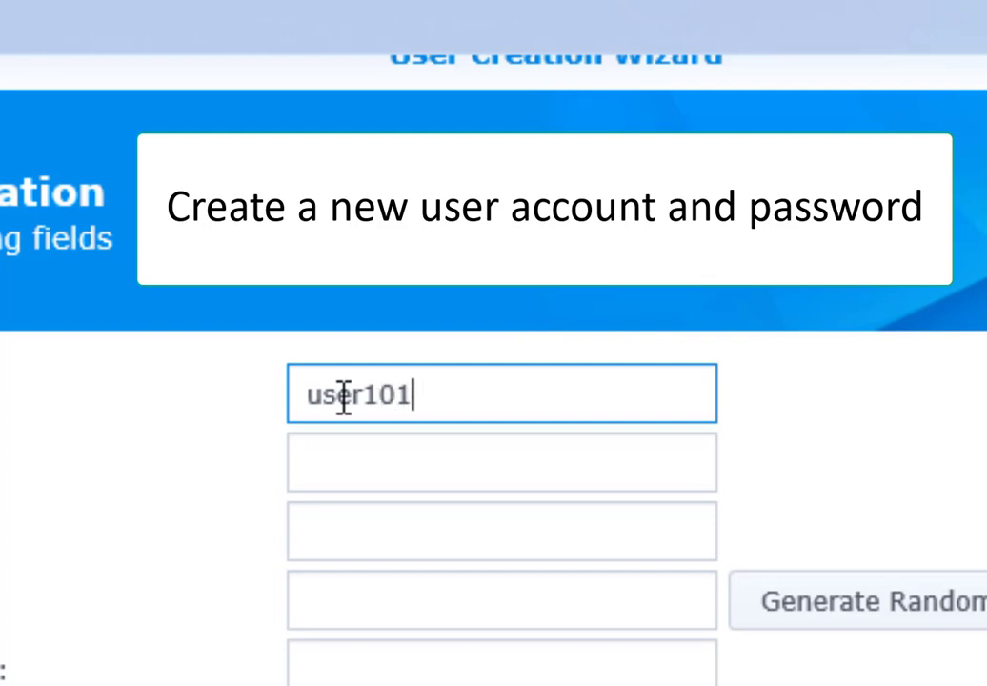
{"action": "left_click", "coordinate": [353, 464]}
{"action": "type", "text": "user101"}
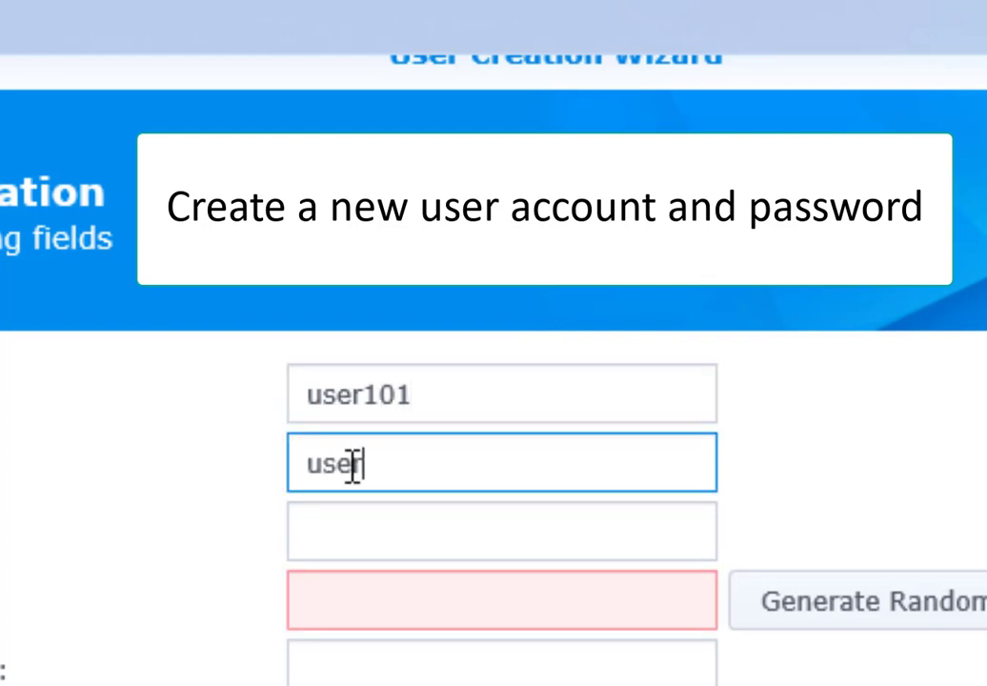
{"action": "left_click", "coordinate": [340, 616]}
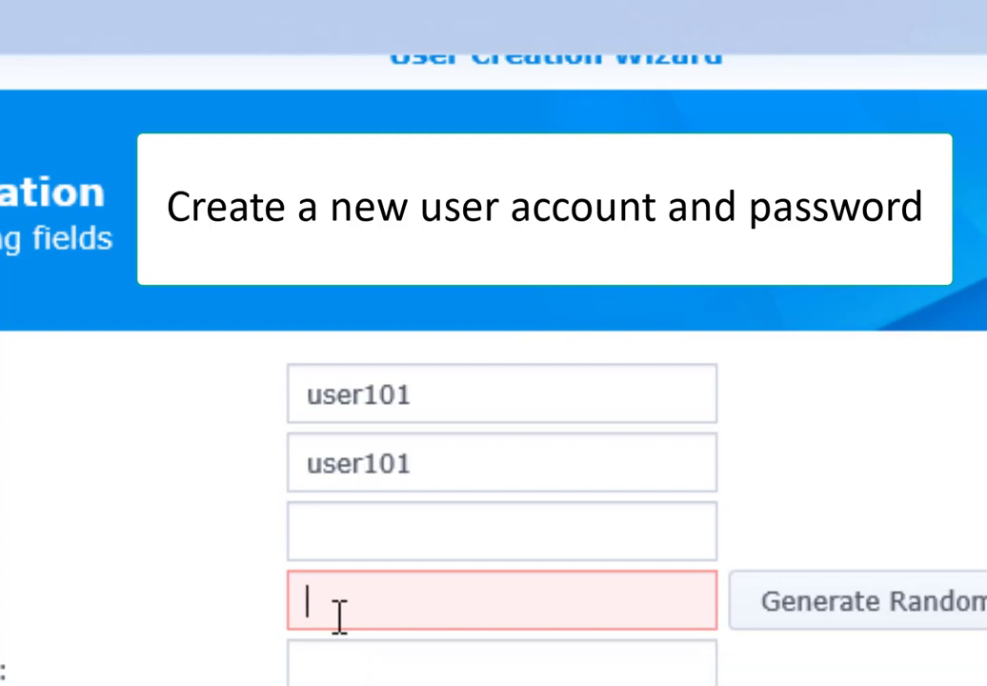
{"action": "type", "text": "**********"}
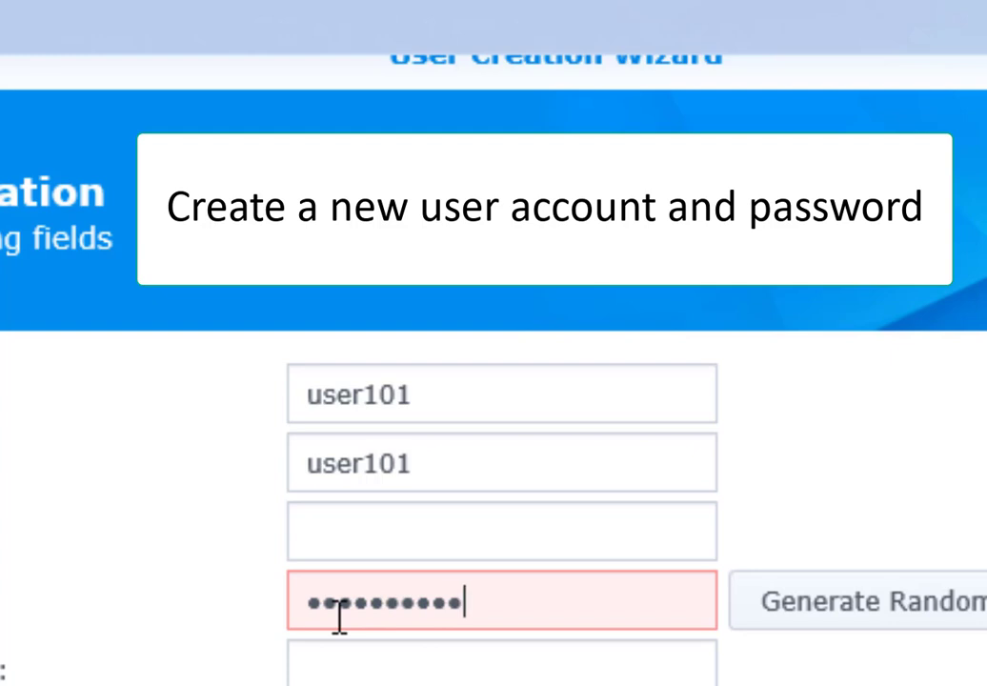
{"action": "left_click", "coordinate": [350, 664]}
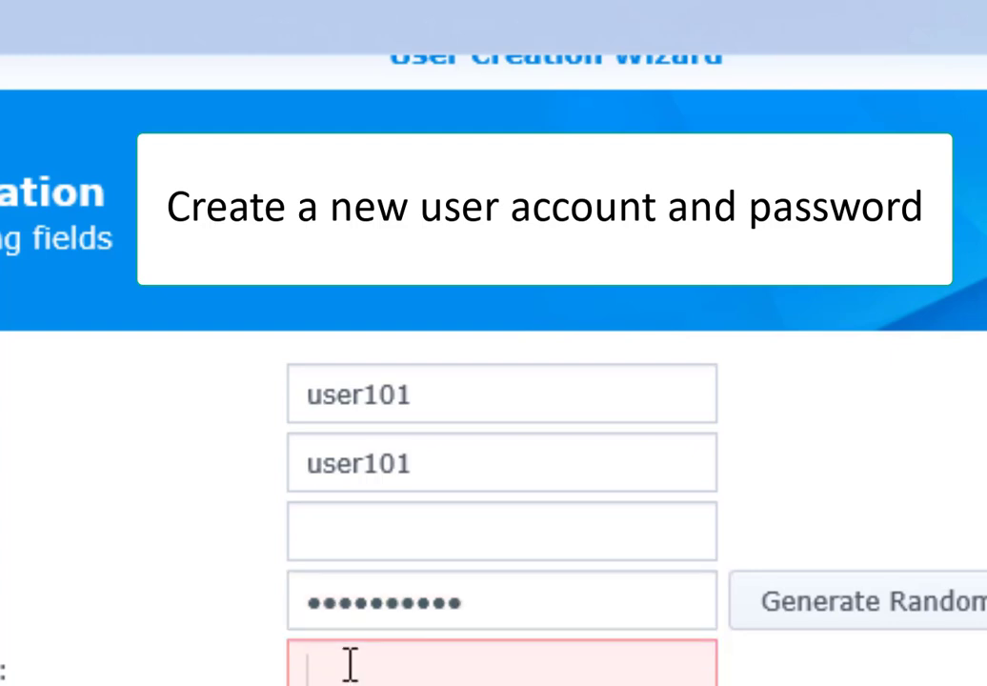
{"action": "type", "text": "******"}
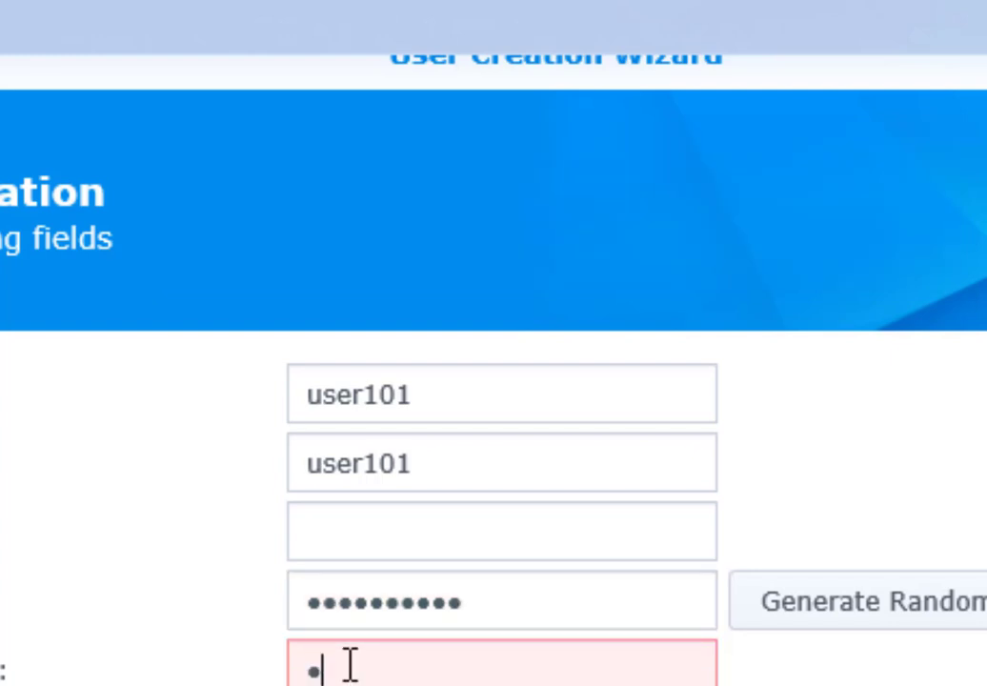
{"action": "type", "text": "****"}
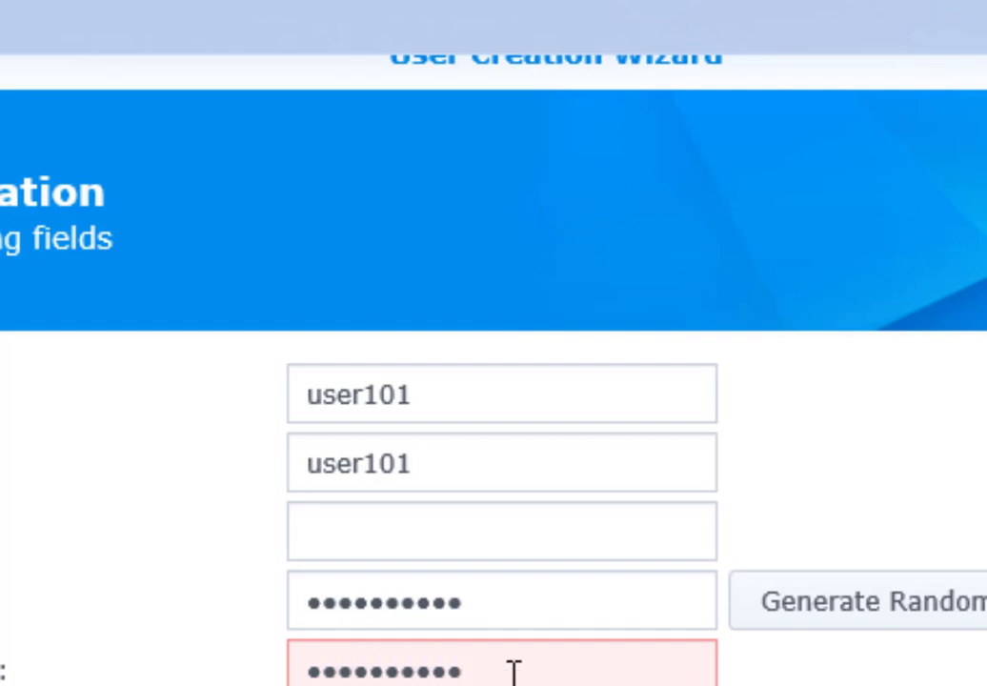
{"action": "left_click", "coordinate": [572, 684]}
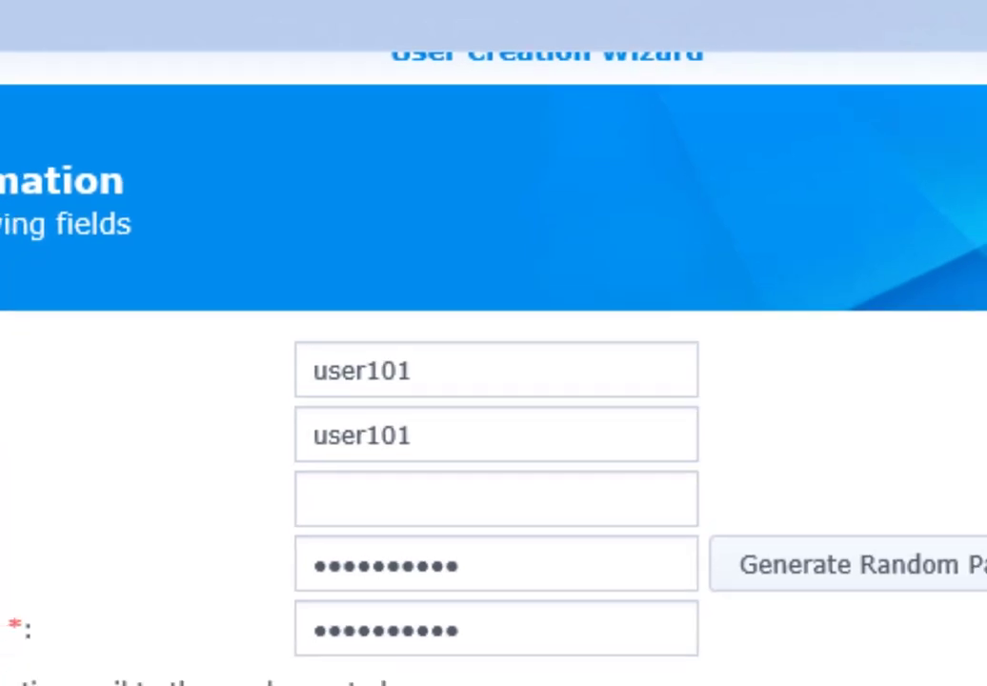
- Keep the users group, grant Read/Write on Folder1, and finish the user101 wizard
{"action": "left_click", "coordinate": [818, 660]}
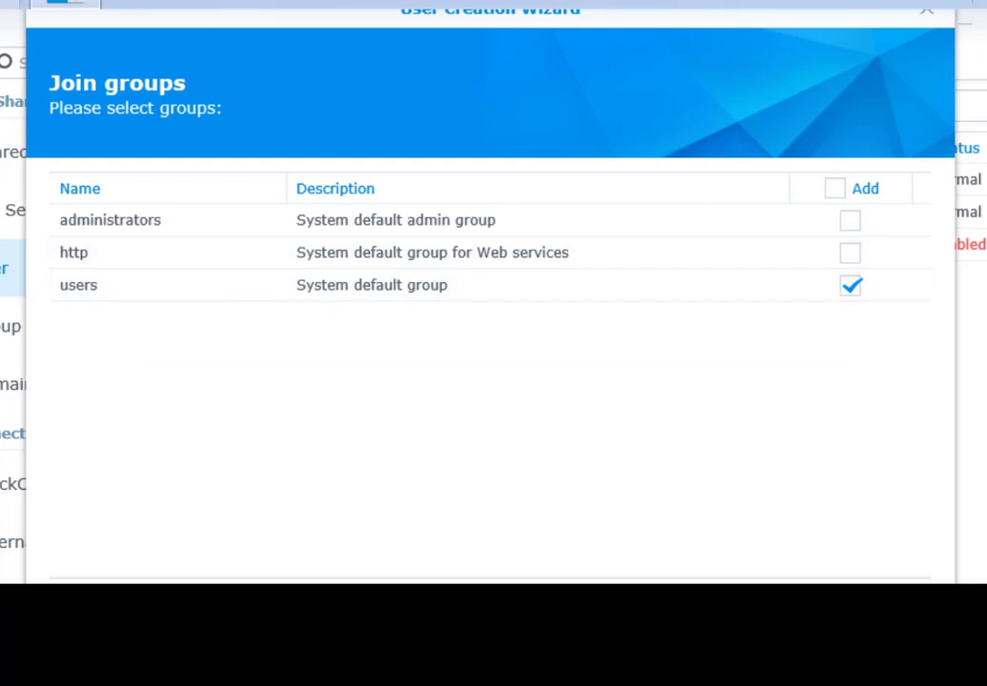
{"action": "left_click", "coordinate": [763, 607]}
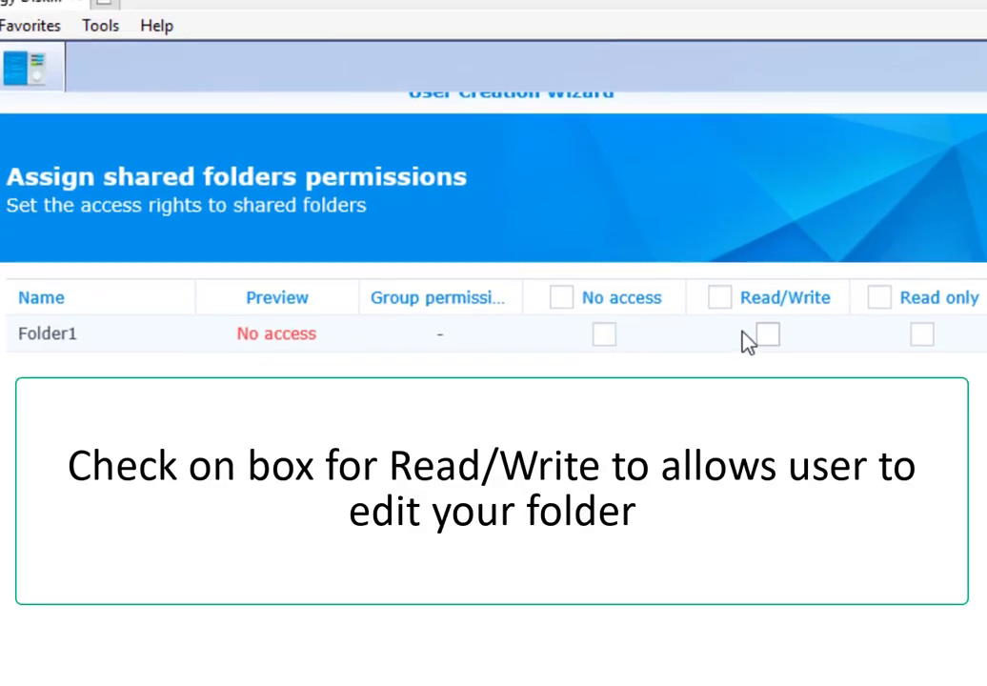
{"action": "left_click", "coordinate": [768, 335]}
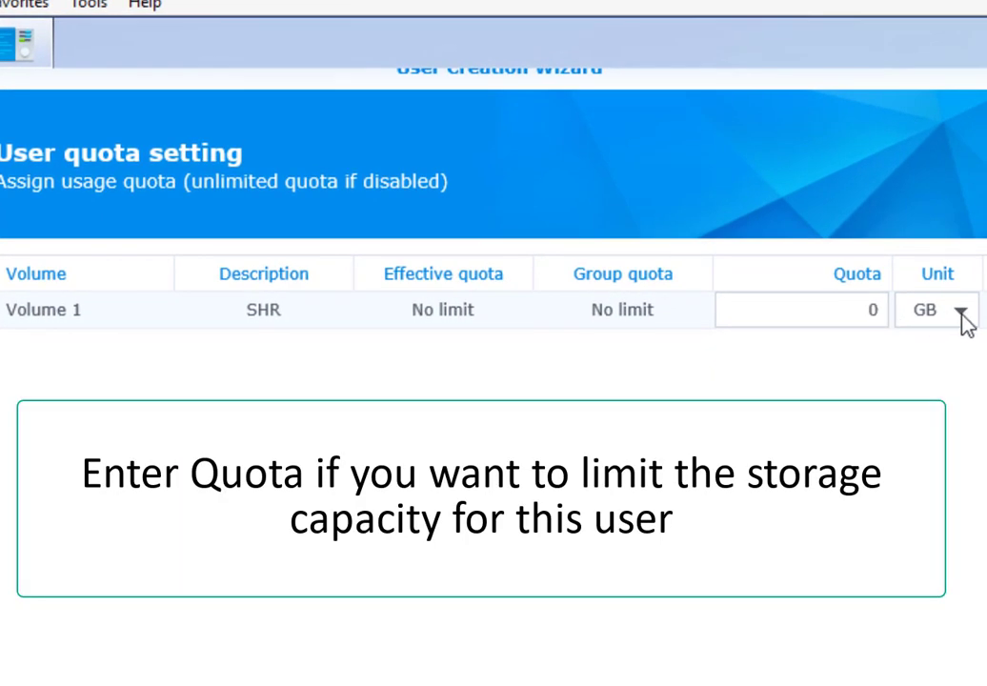
{"action": "left_click", "coordinate": [875, 311]}
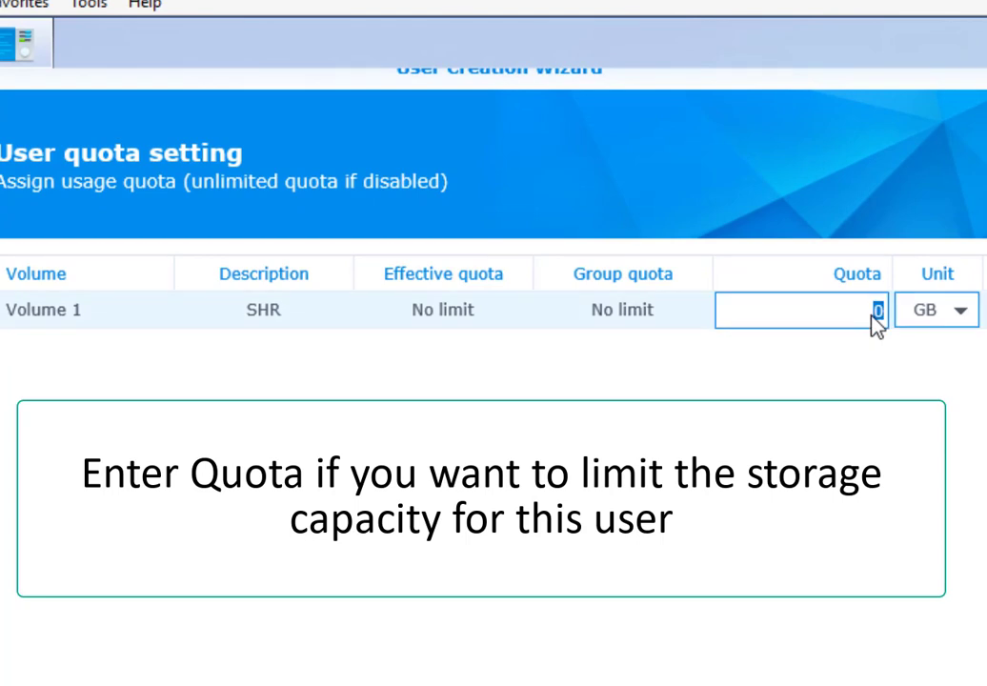
{"action": "left_click", "coordinate": [970, 308]}
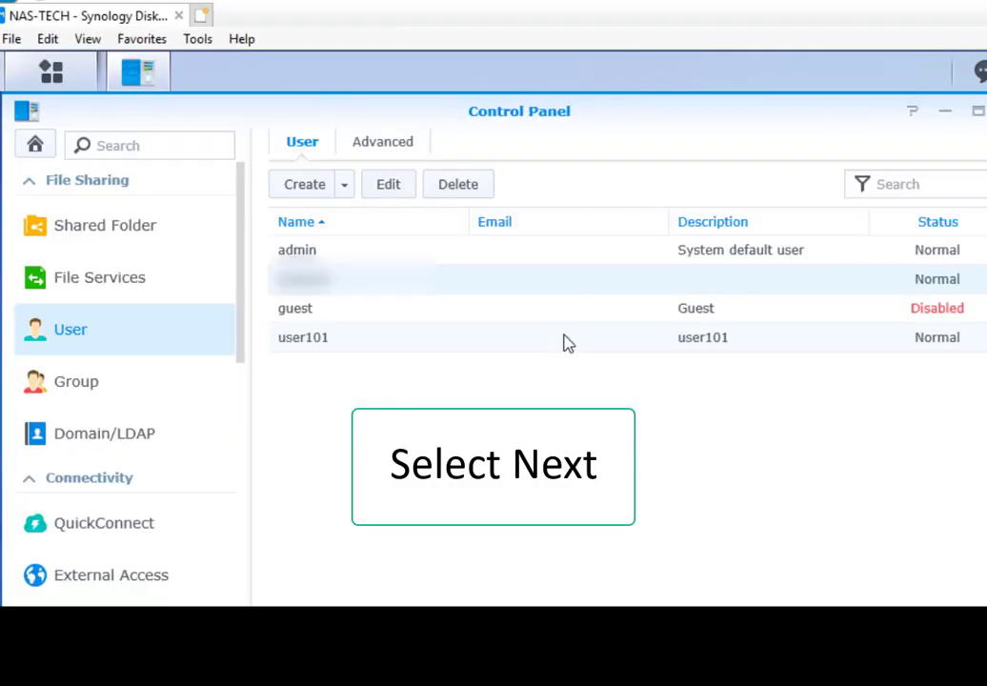
{"action": "left_click", "coordinate": [566, 344]}
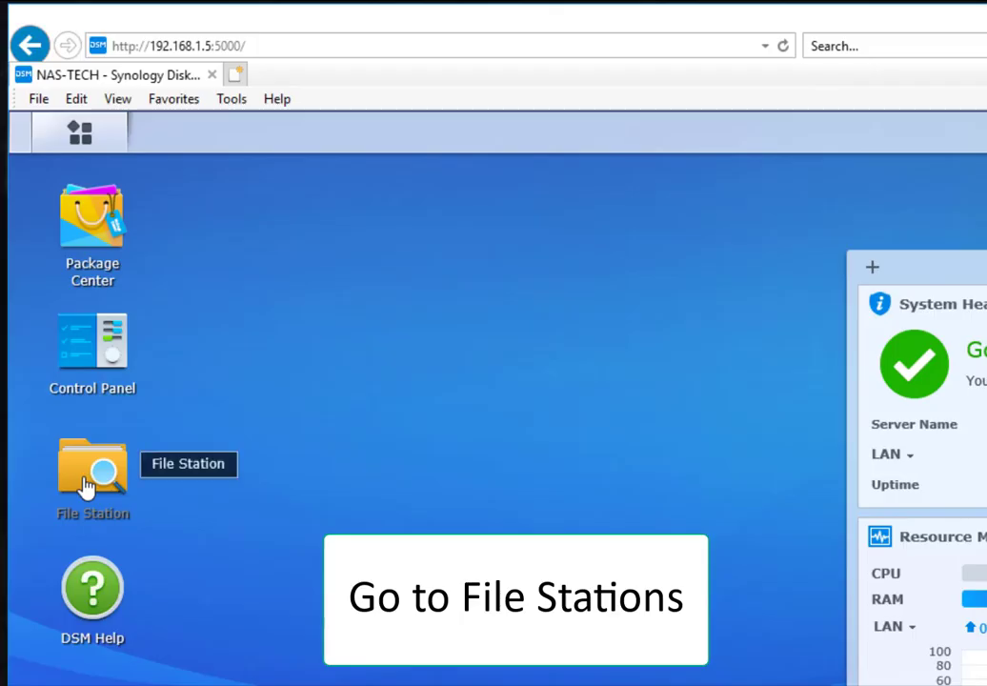
- Upload the Purple Planet Music - Deep In Trance MP3 into Folder1 using Upload - Skip
{"action": "left_click", "coordinate": [88, 489]}
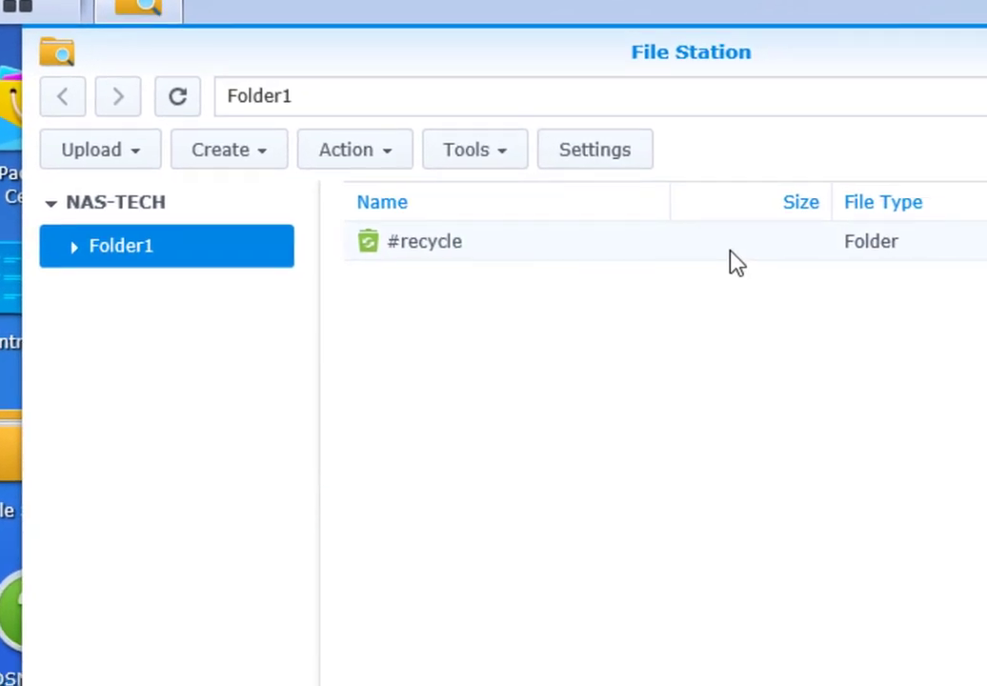
{"action": "left_click", "coordinate": [132, 155]}
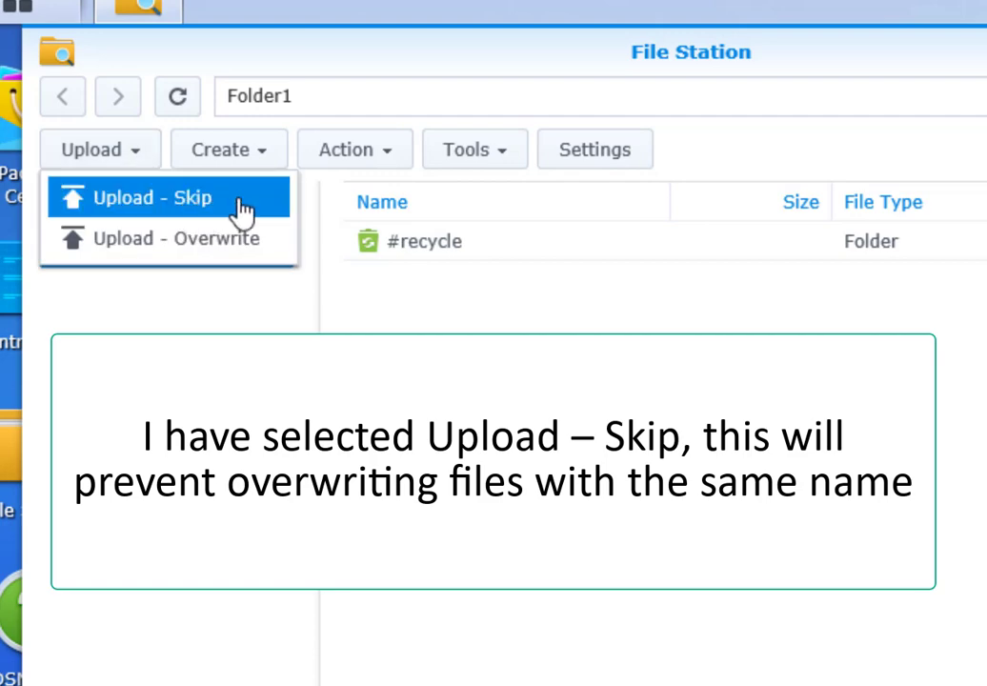
{"action": "left_click", "coordinate": [243, 209]}
{"action": "left_click", "coordinate": [381, 118]}
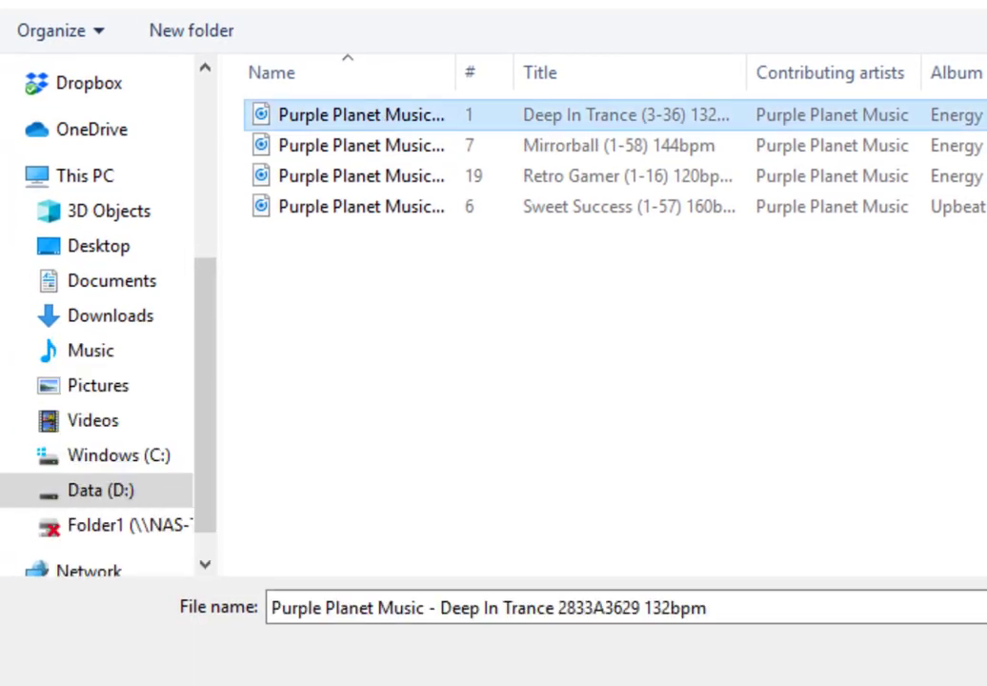
{"action": "key", "text": "Return"}
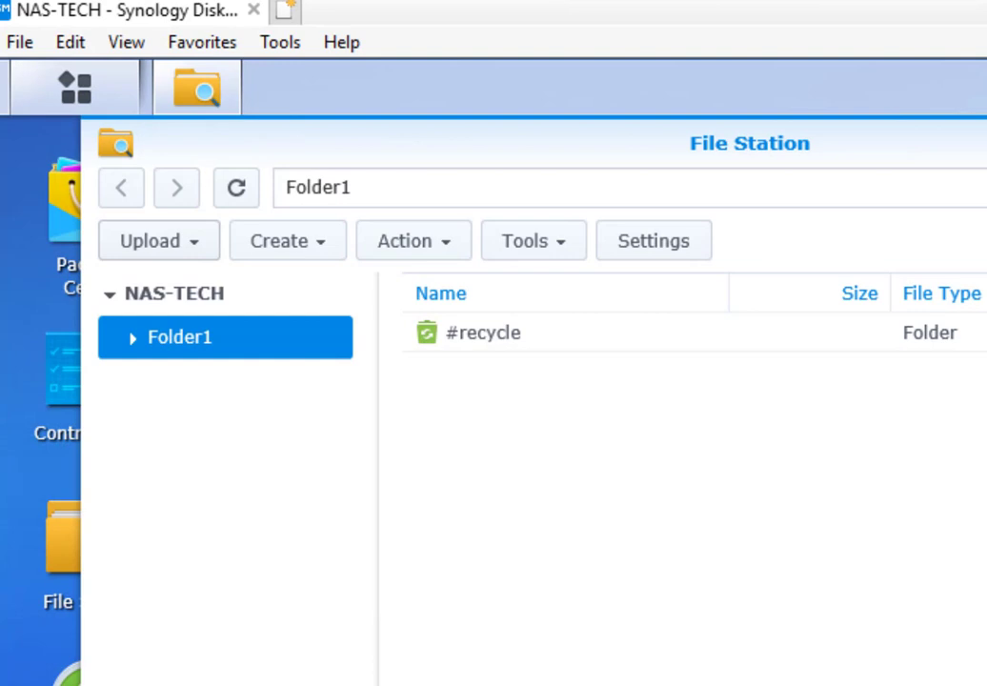
- Refresh Folder1, sort its files by name, and widen the Name column to show full filenames
{"action": "left_click", "coordinate": [136, 350]}
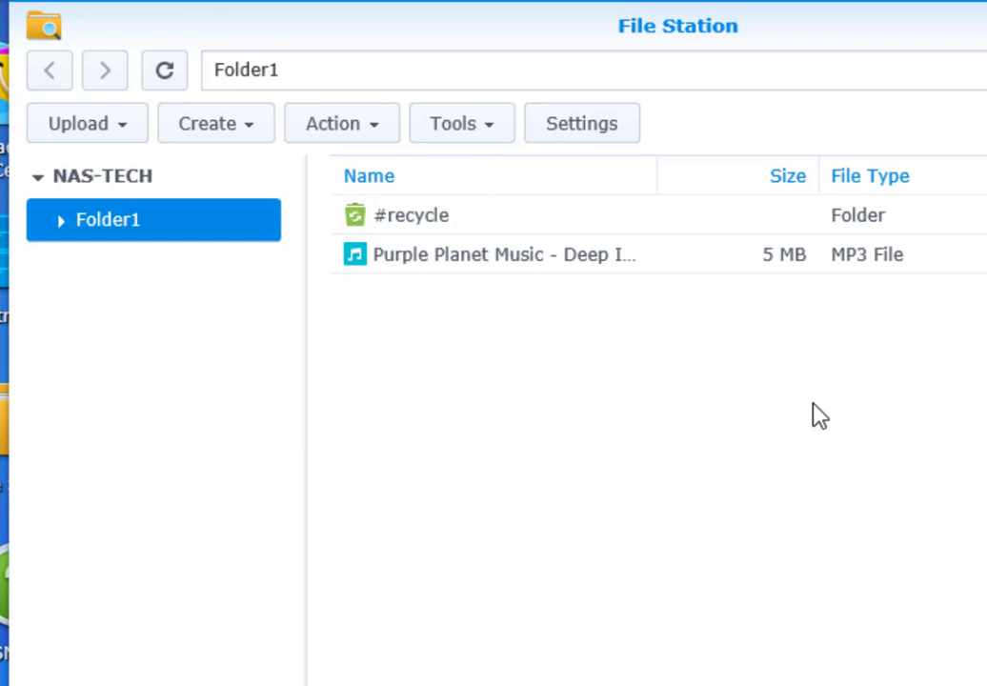
{"action": "left_click", "coordinate": [658, 175]}
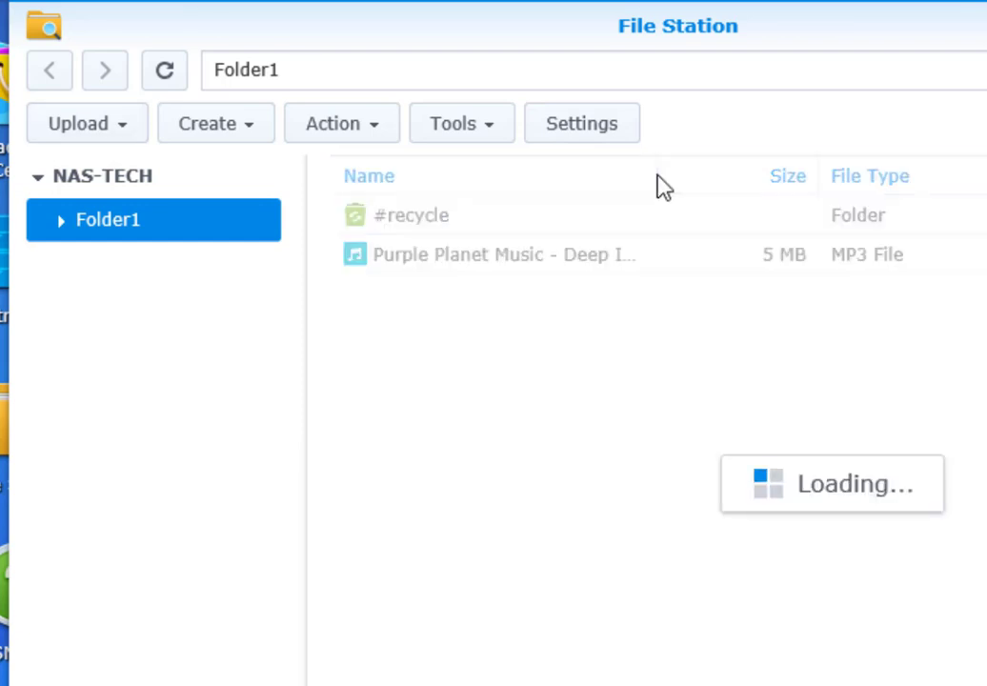
{"action": "left_click_drag", "start_coordinate": [662, 181], "coordinate": [843, 186]}
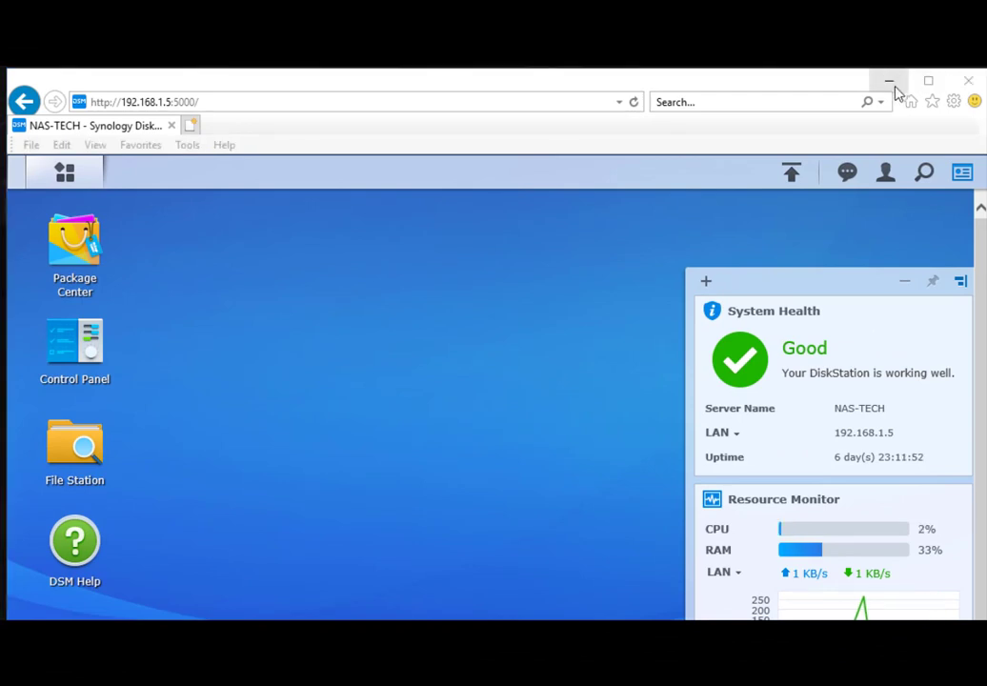
- Go to \\192.168.1.5 in File Explorer to list the DiskStation's shares
{"action": "left_click", "coordinate": [891, 81]}
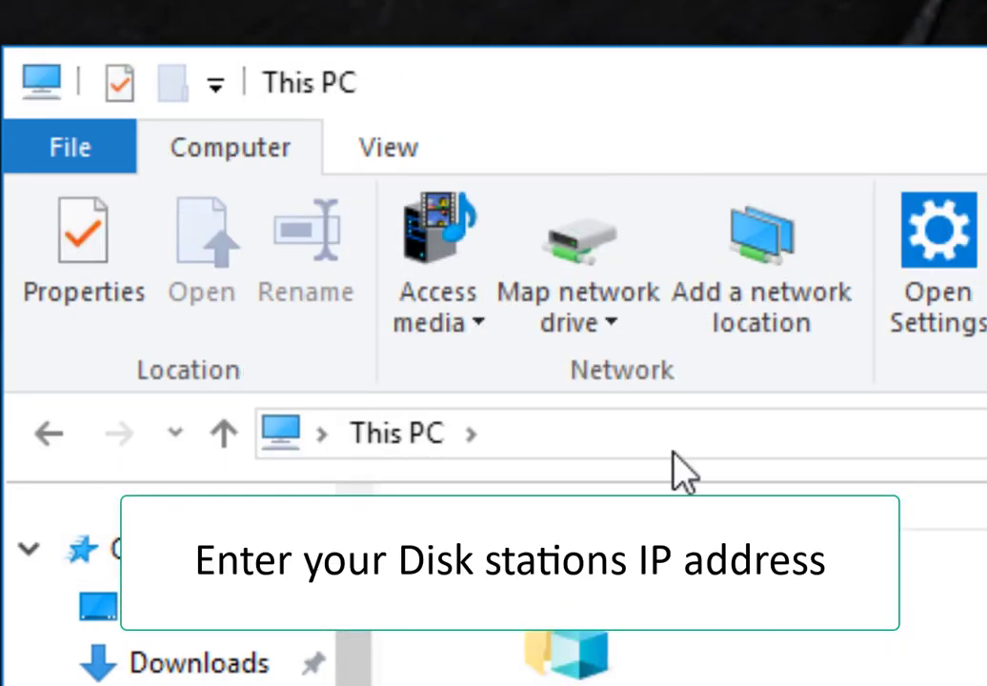
{"action": "left_click", "coordinate": [674, 443]}
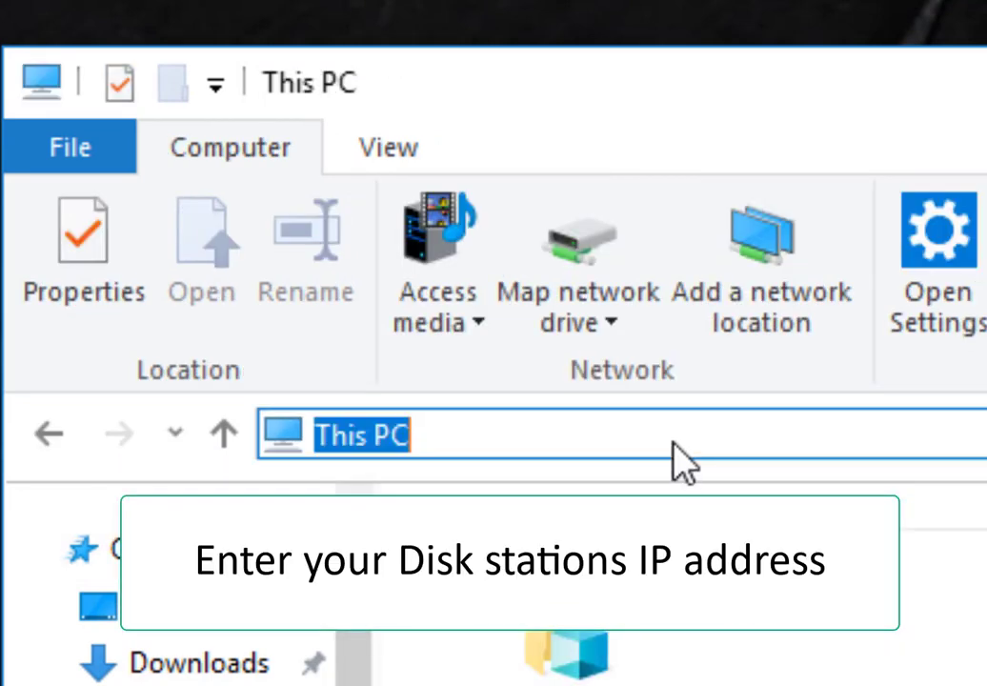
{"action": "key", "text": "BackSpace"}
{"action": "type", "text": "\\\\"}
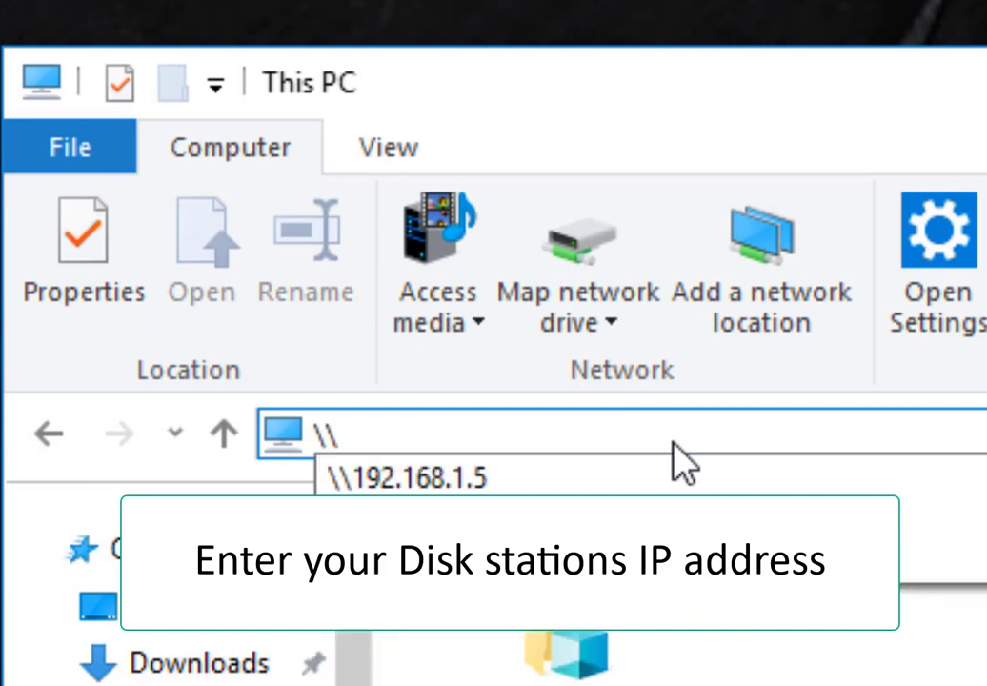
{"action": "type", "text": "192.16"}
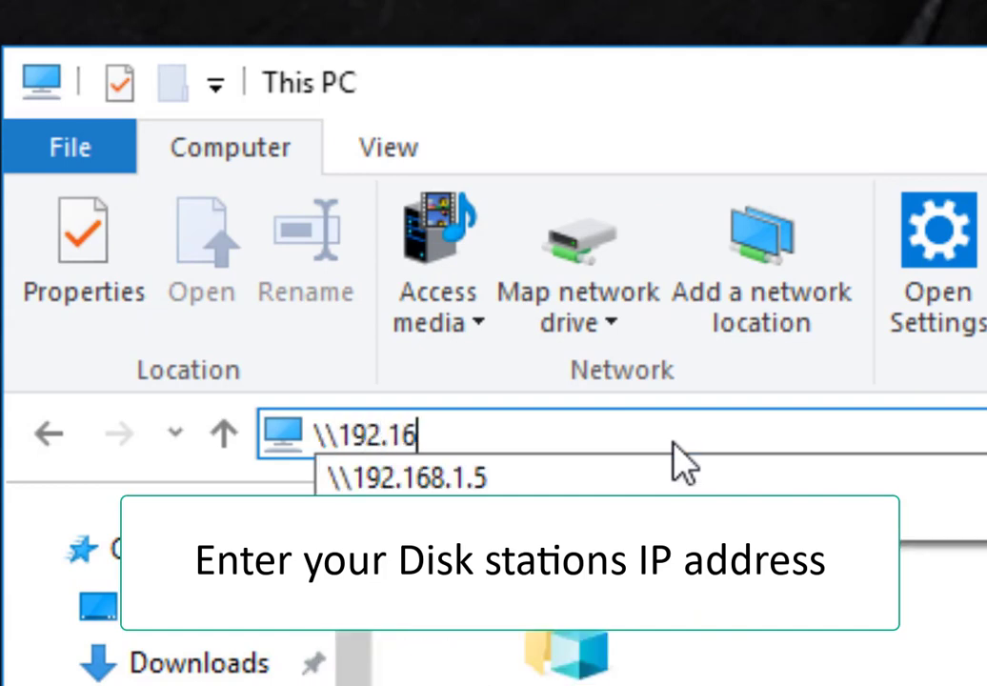
{"action": "type", "text": "8.1."}
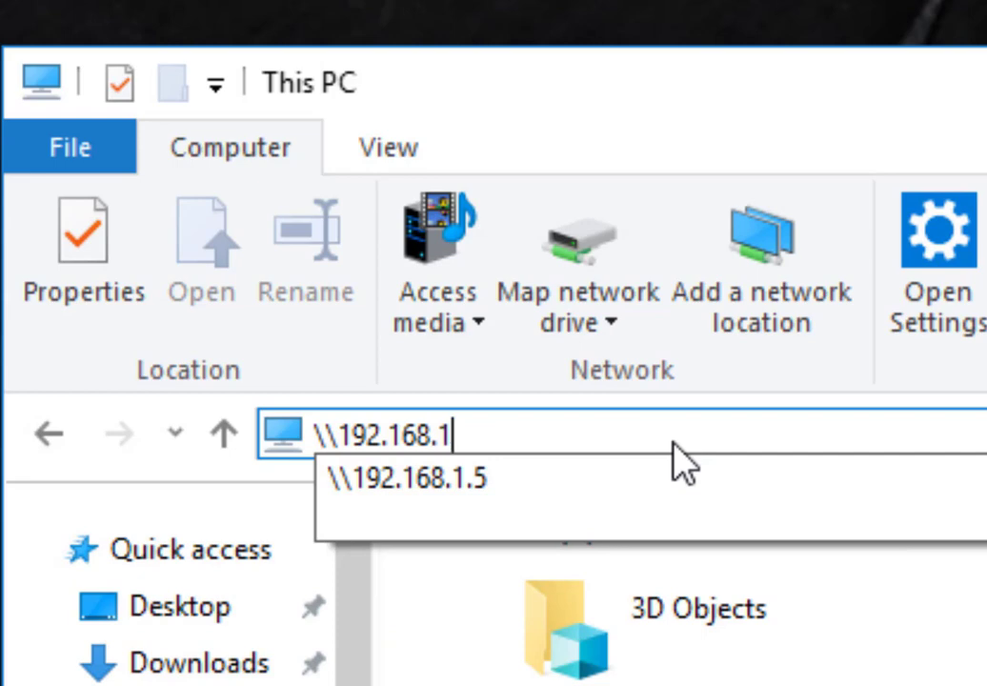
{"action": "type", "text": "5"}
{"action": "key", "text": "Return"}
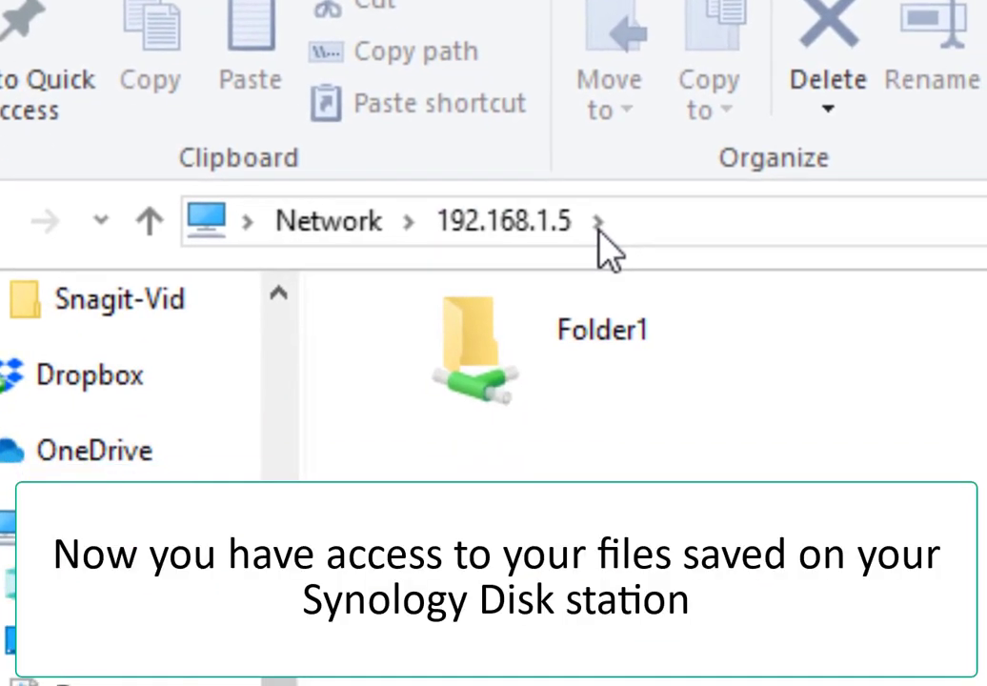
- Play the Purple Planet Music track from Folder1 with Windows Media Player, moving the player aside
{"action": "double_click", "coordinate": [554, 377]}
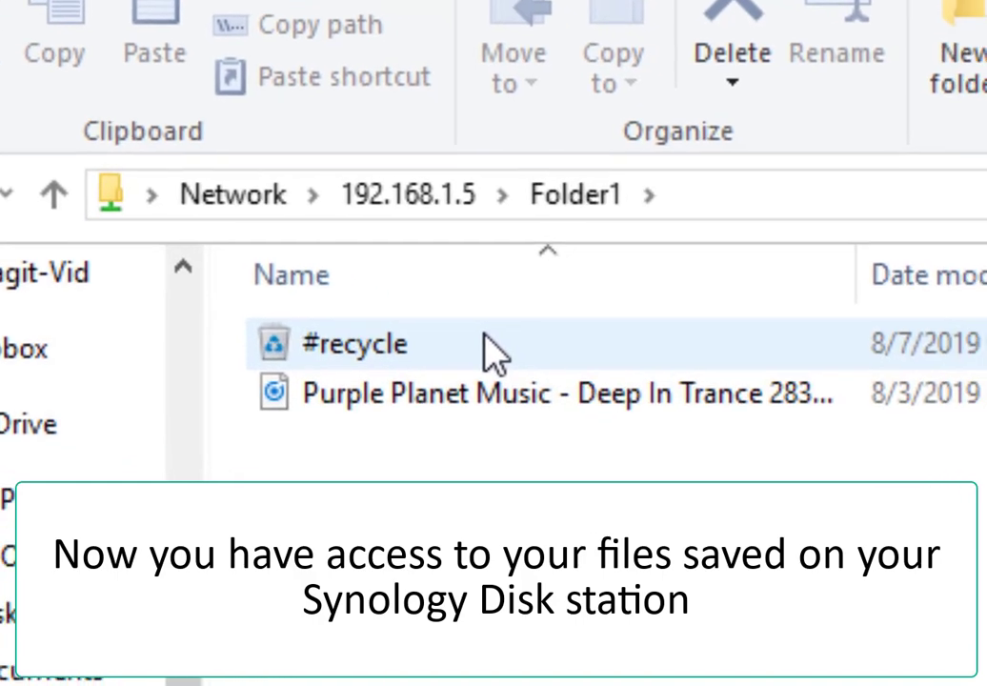
{"action": "left_click", "coordinate": [514, 398]}
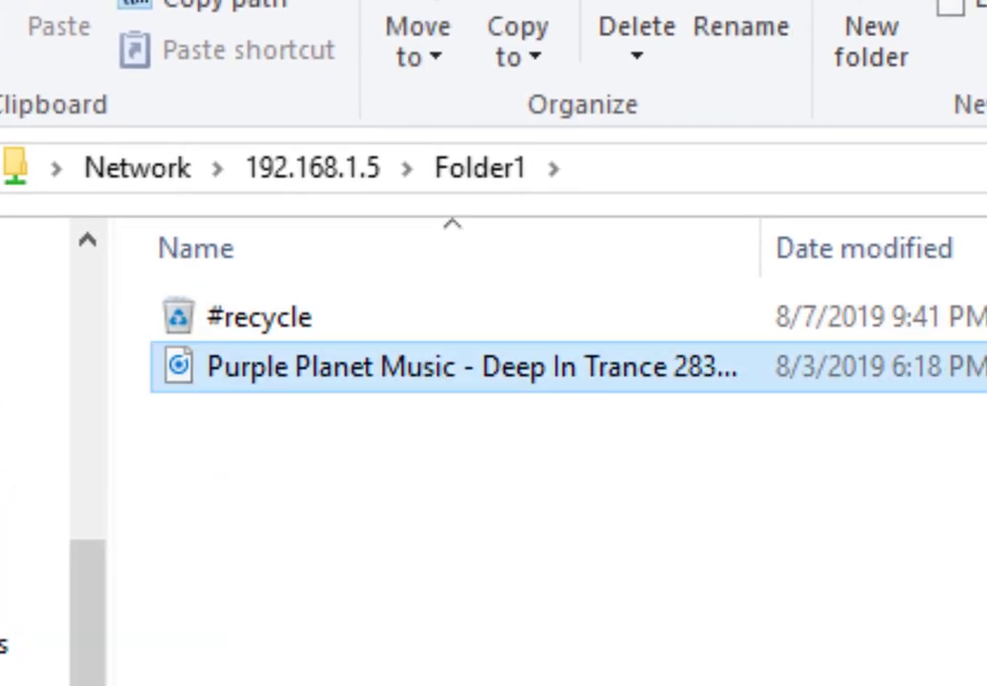
{"action": "right_click", "coordinate": [682, 376]}
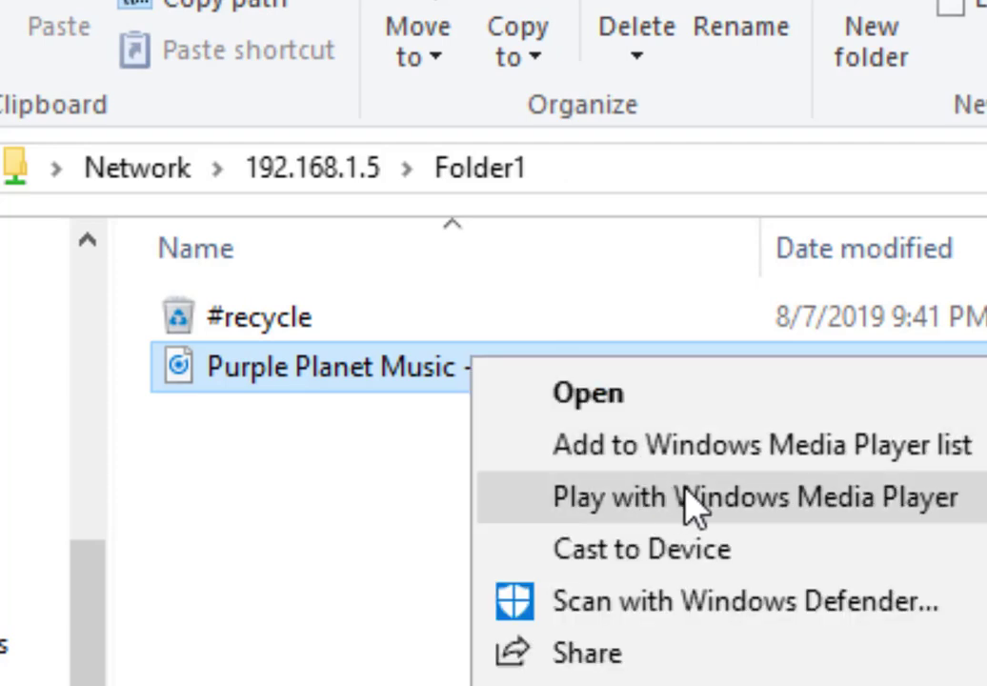
{"action": "left_click", "coordinate": [891, 503]}
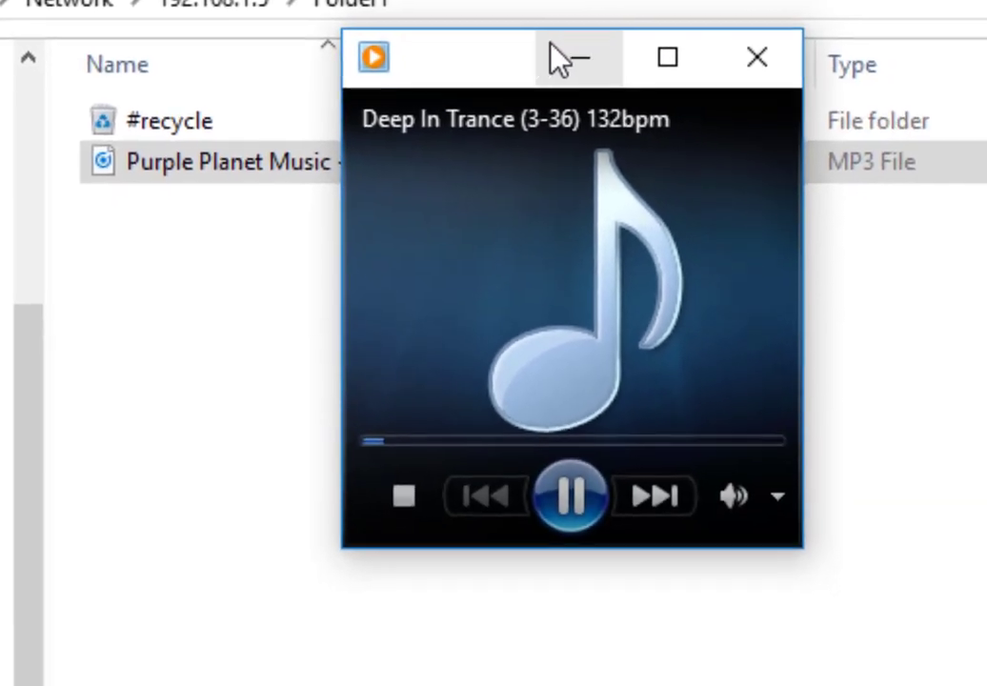
{"action": "left_click_drag", "start_coordinate": [519, 53], "coordinate": [334, 227]}
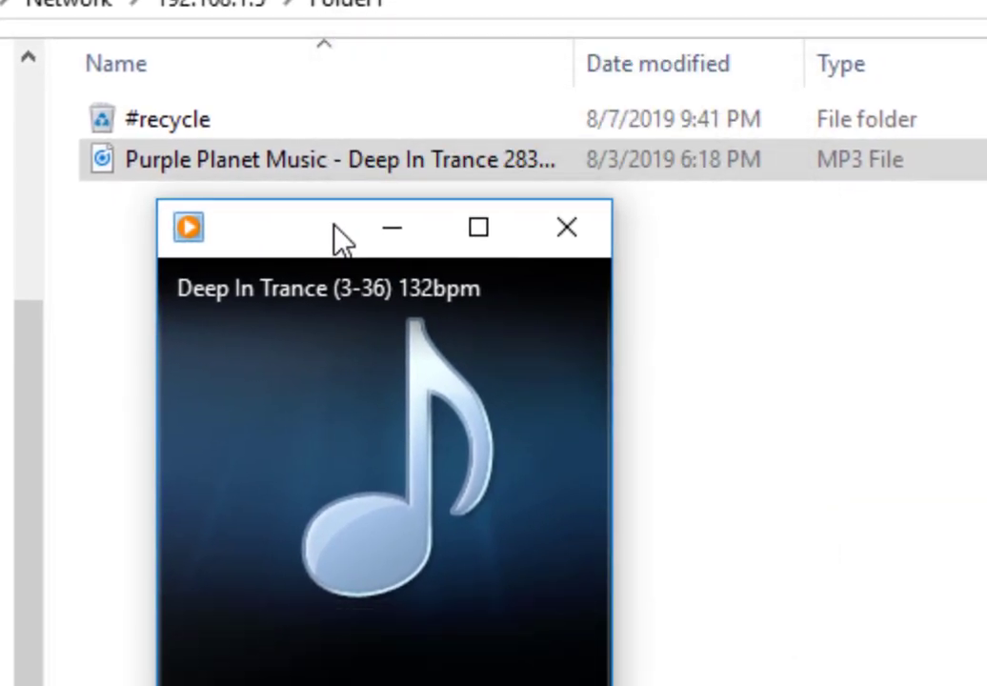